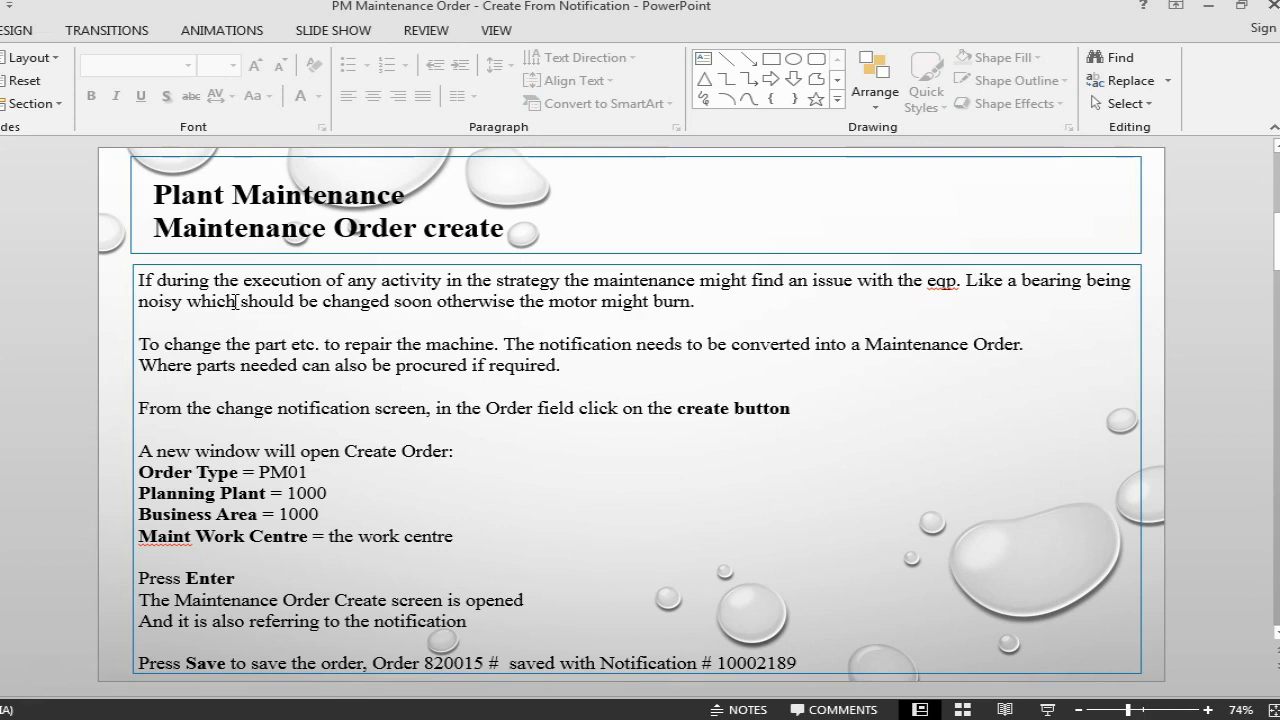
# - Switch to the SAP window and open the prefilled PM notification for changing
pyautogui.hotkey('alt', 'Tab')
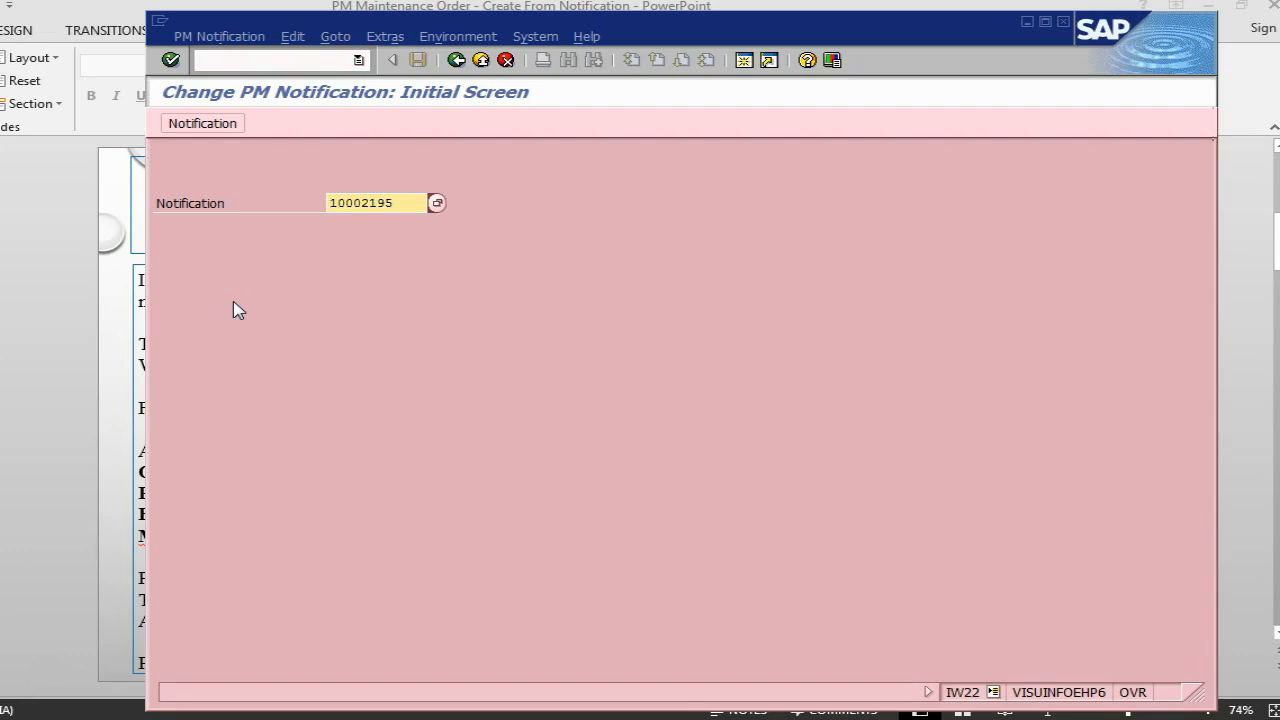
pyautogui.hotkey('alt', 'Tab')
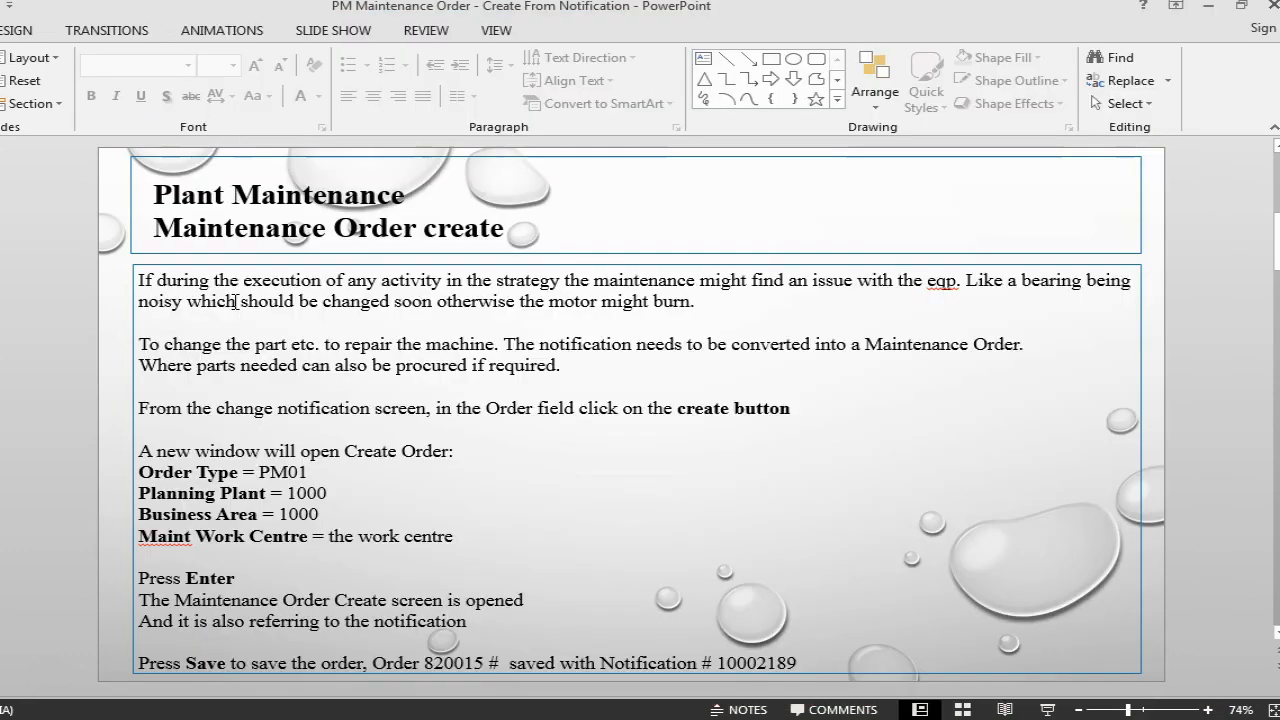
pyautogui.hotkey('alt', 'Tab')
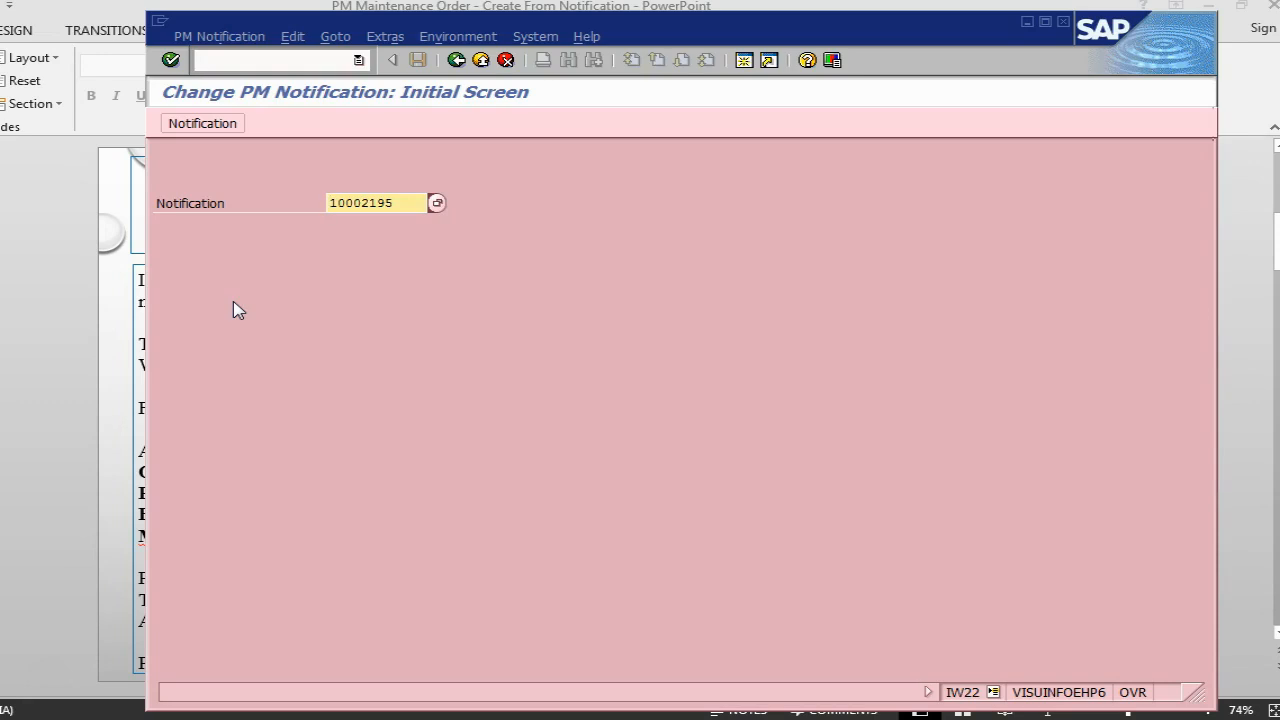
pyautogui.press('Return')
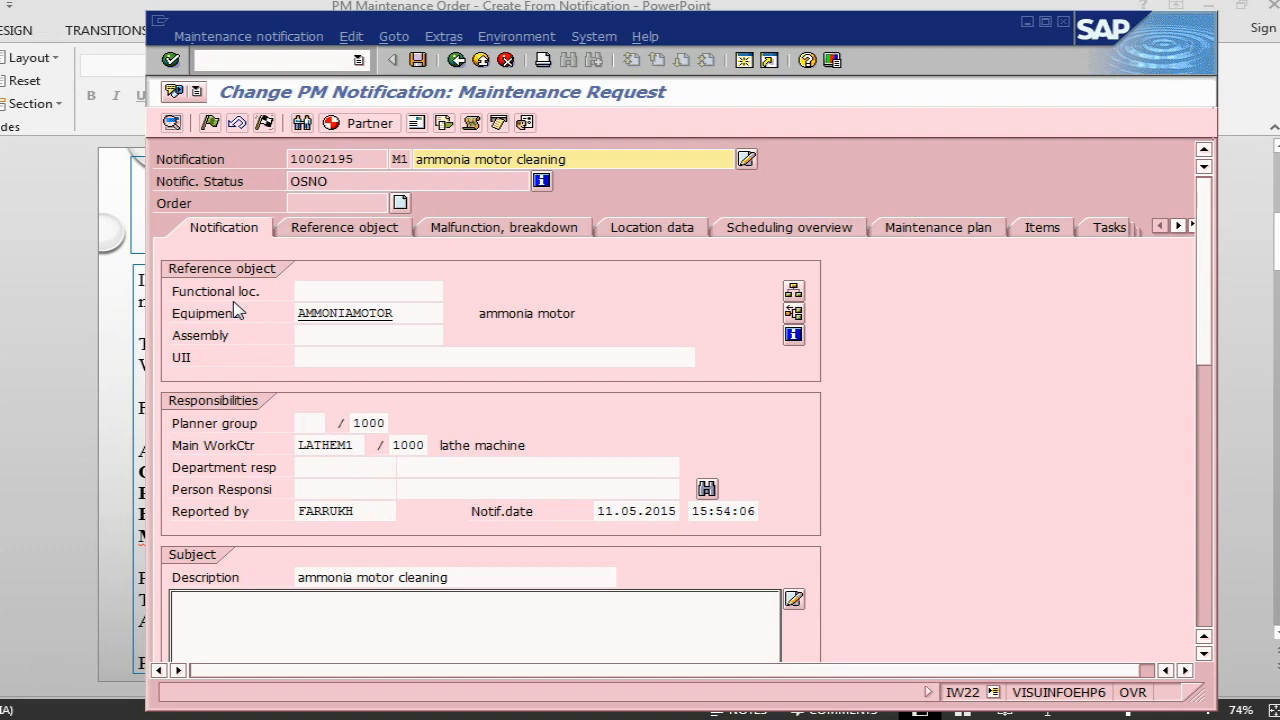
# - Add the long text "motor is running hot, extra noise needs to be checked" to the notification's subject and save the notification
pyautogui.hotkey('alt', 'Tab')
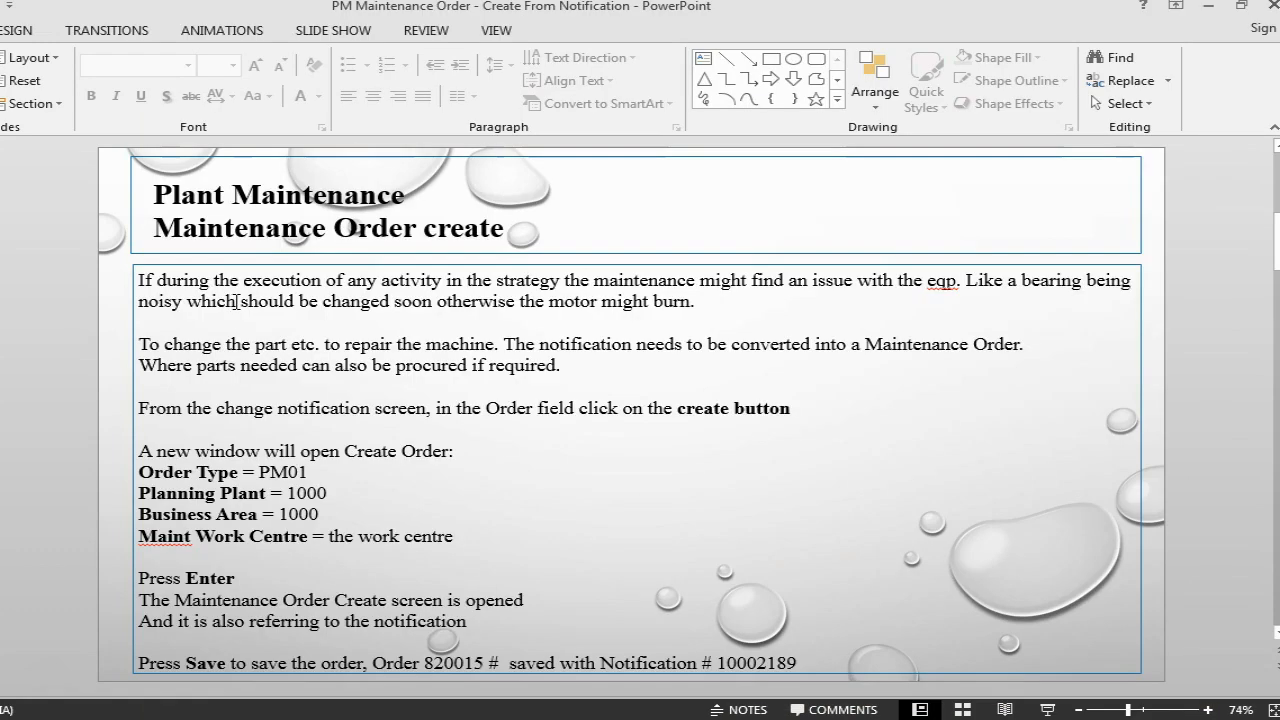
pyautogui.hotkey('alt', 'Tab')
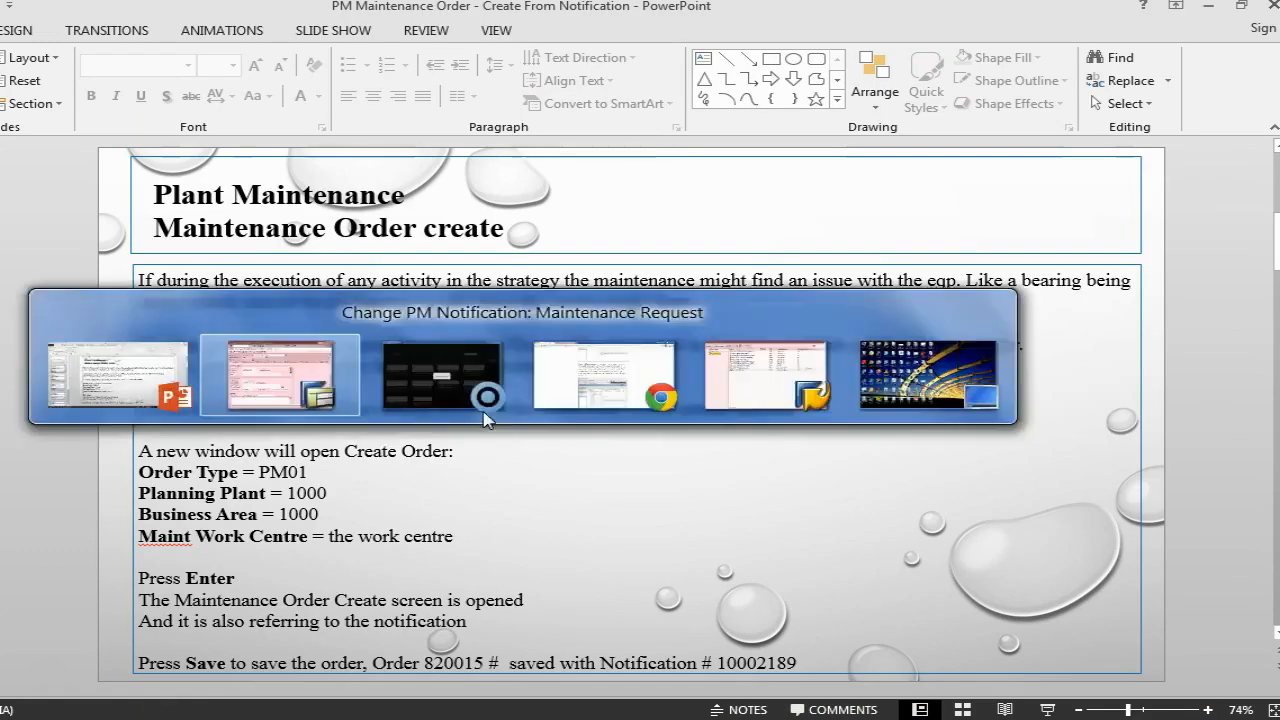
pyautogui.click(283, 608)
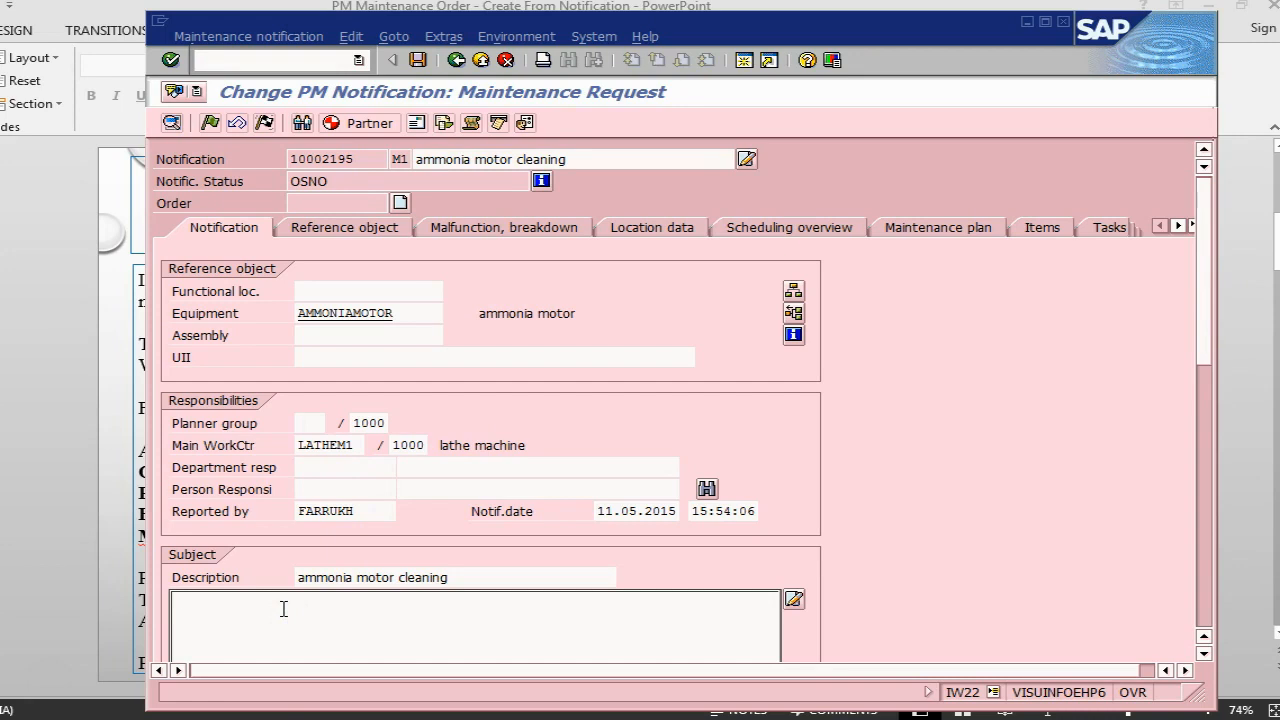
pyautogui.write('motor is running hot, extra noise')
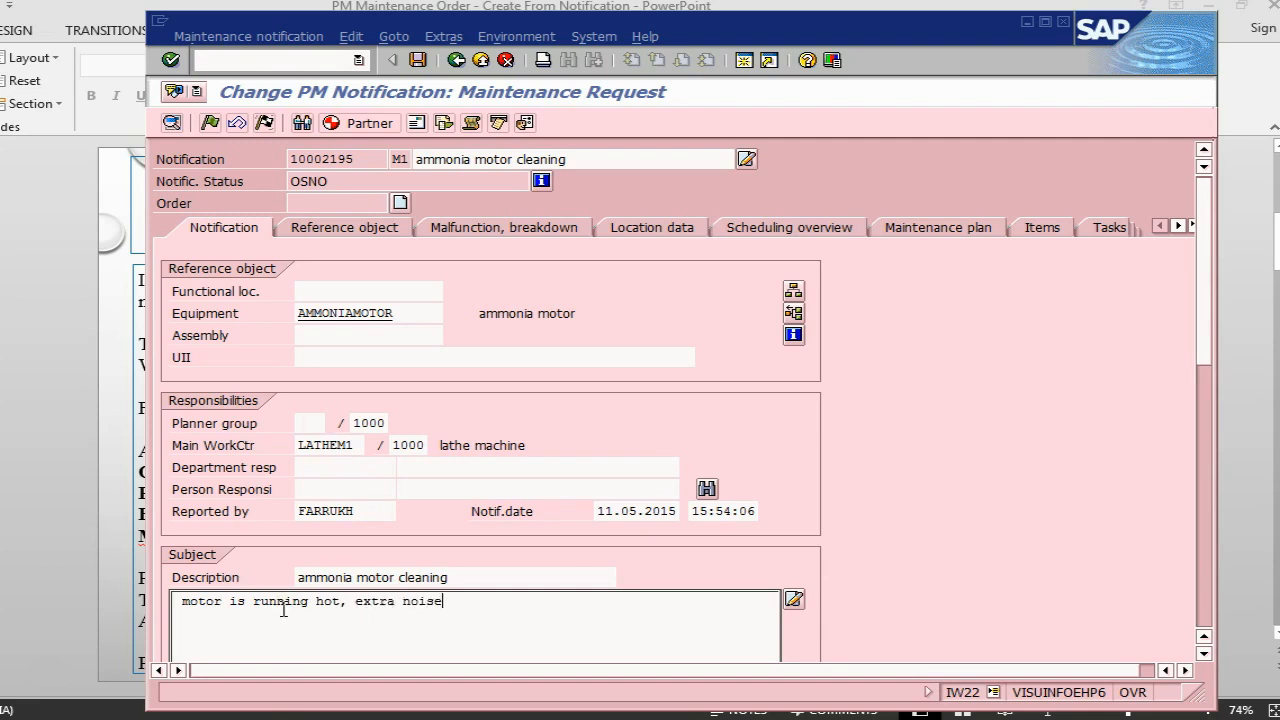
pyautogui.write(' needs to be checked')
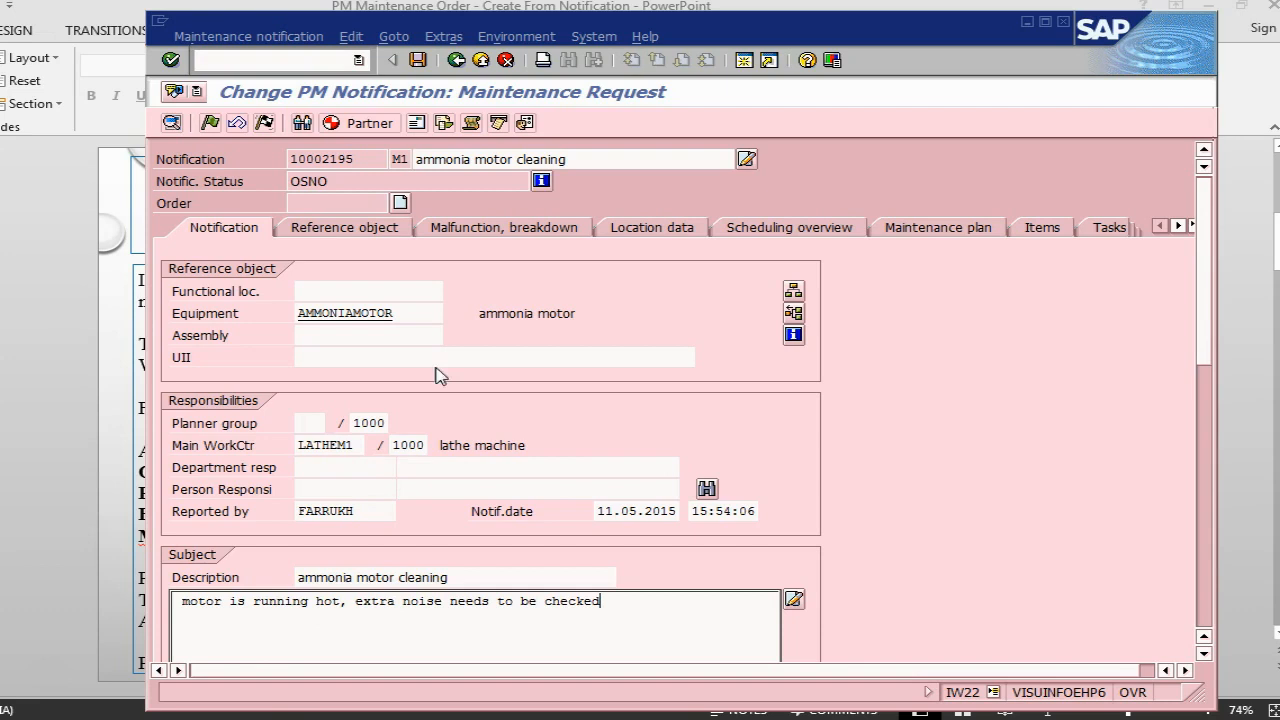
pyautogui.click(419, 61)
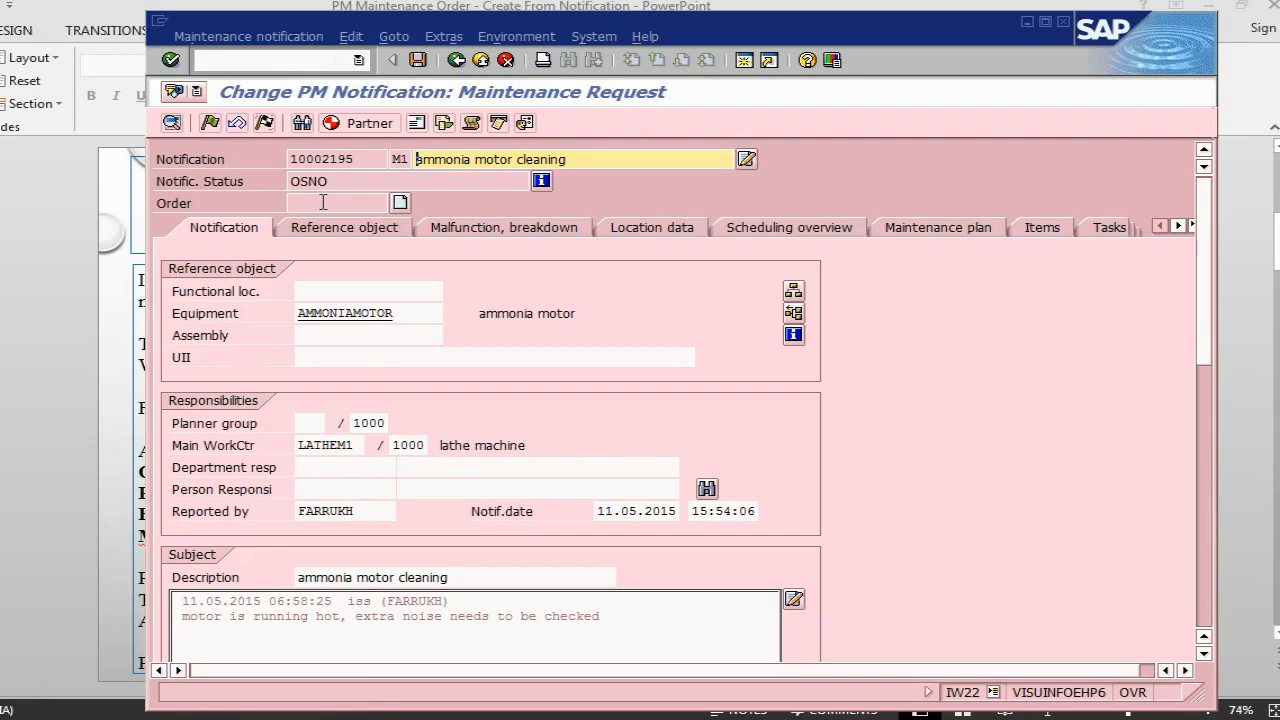
# - Create a PM01 maintenance order from the notification with business area 1000, keeping planning plant 1000 and work center LATHEM1
pyautogui.hotkey('alt', 'Tab')
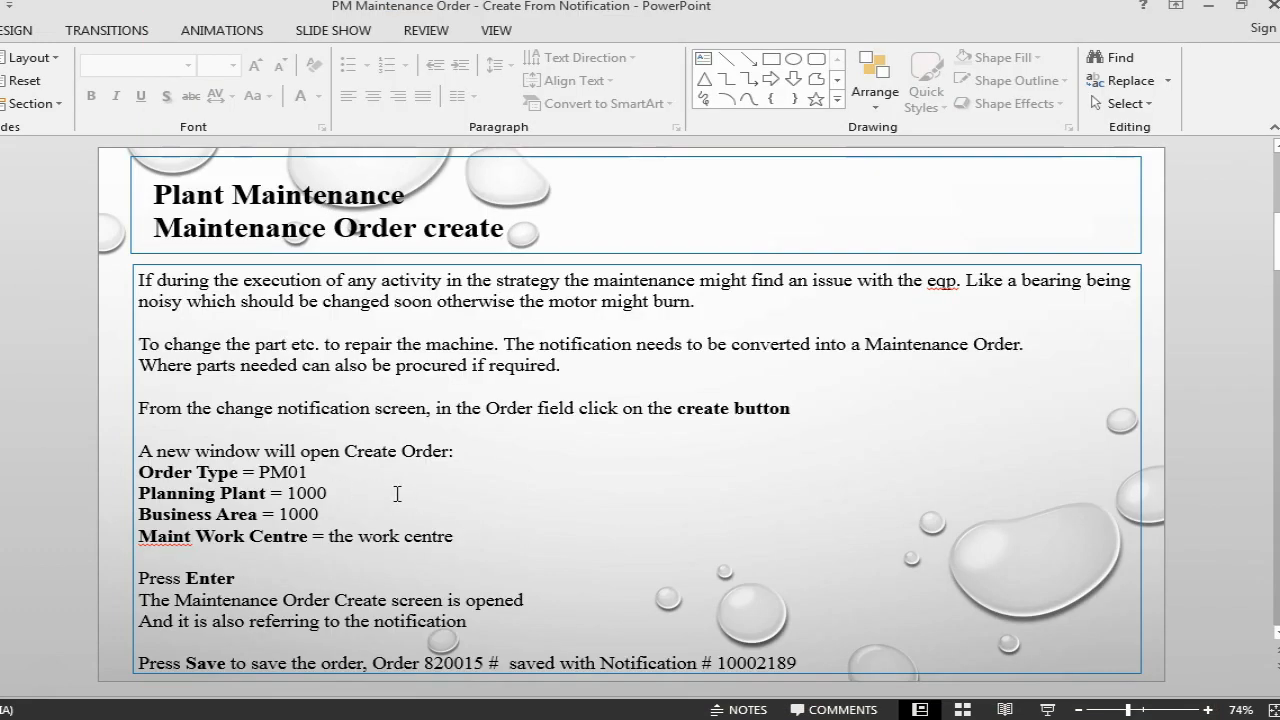
pyautogui.hotkey('alt', 'Tab')
pyautogui.hotkey('alt', 'Tab')
pyautogui.hotkey('alt', 'Tab')
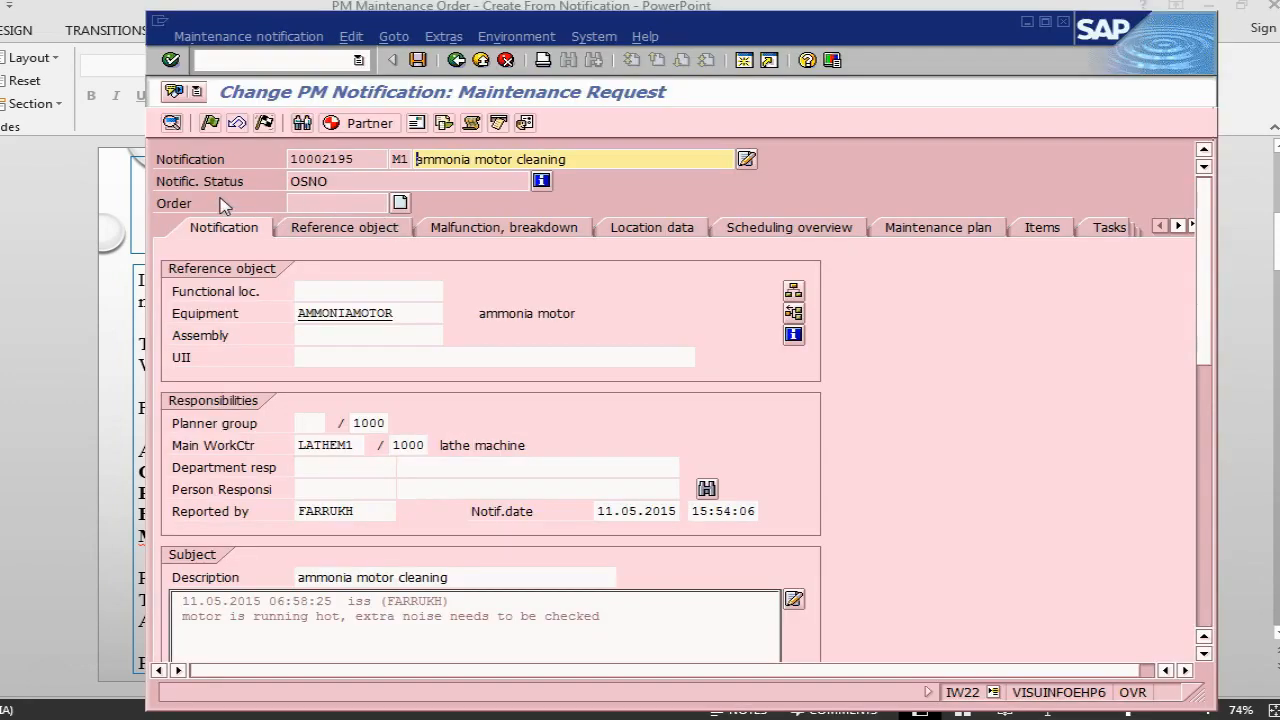
pyautogui.click(400, 204)
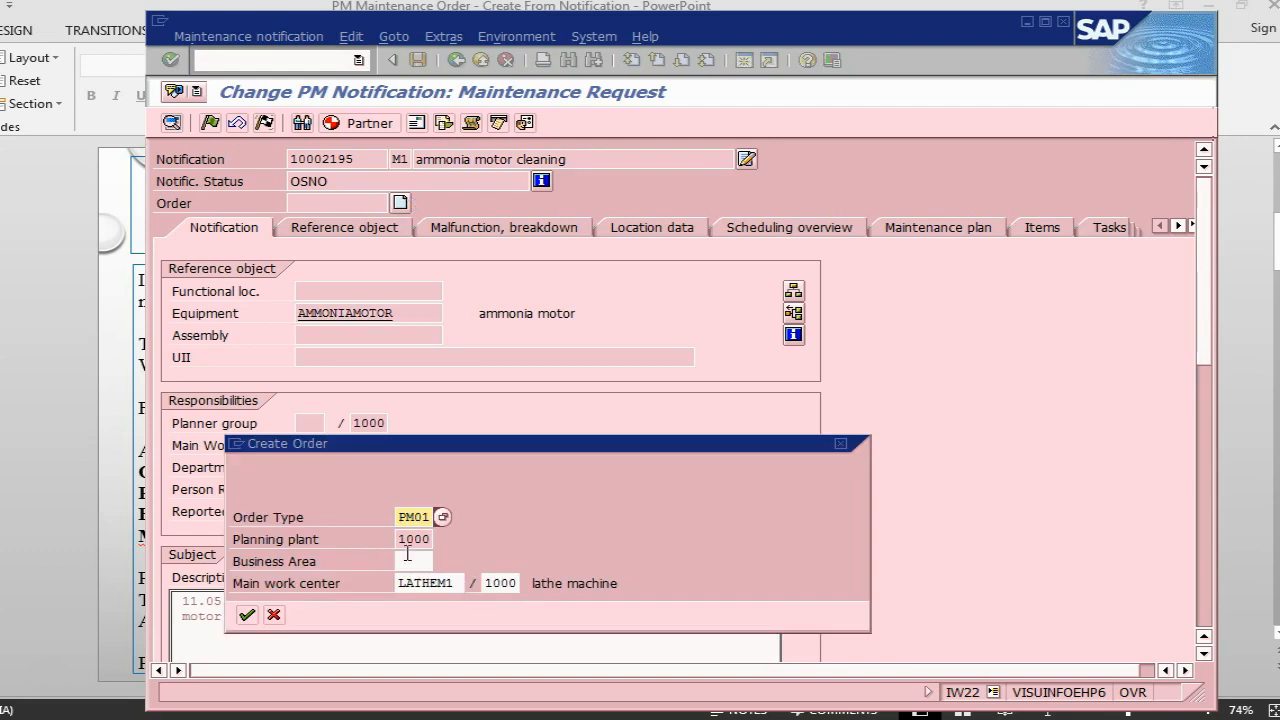
pyautogui.click(405, 560)
pyautogui.write('1000')
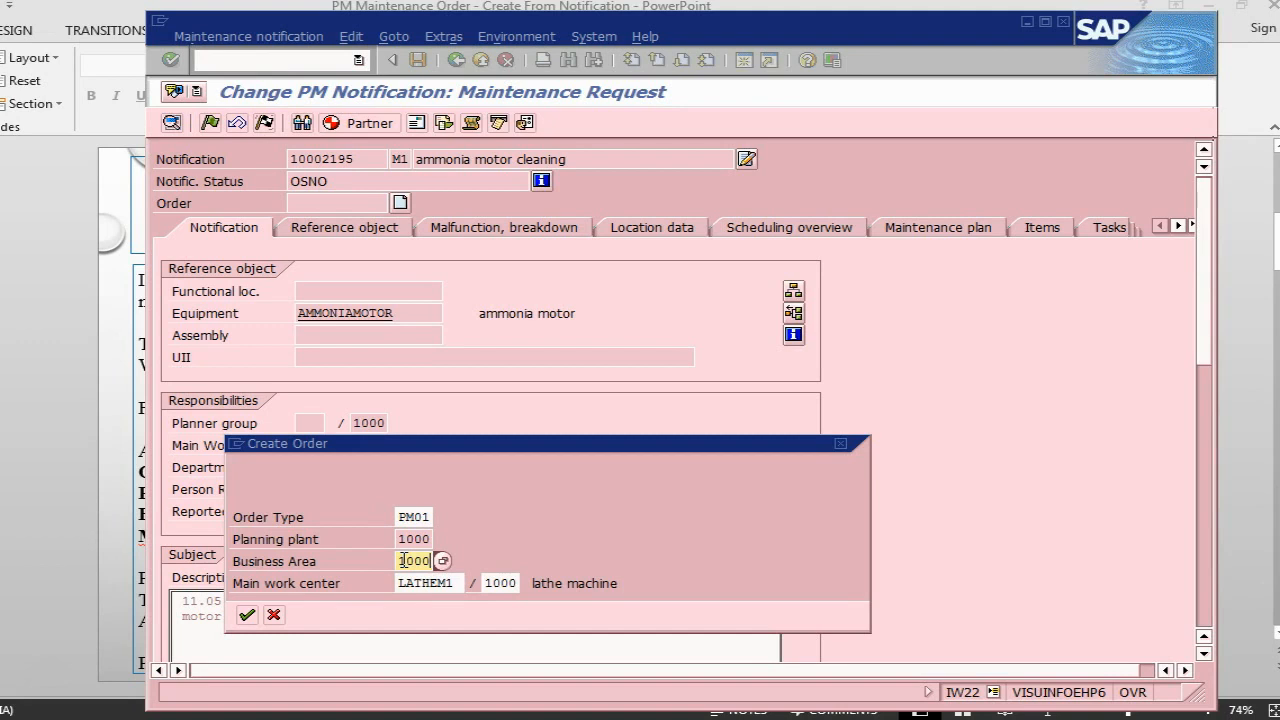
pyautogui.hotkey('alt', 'Tab')
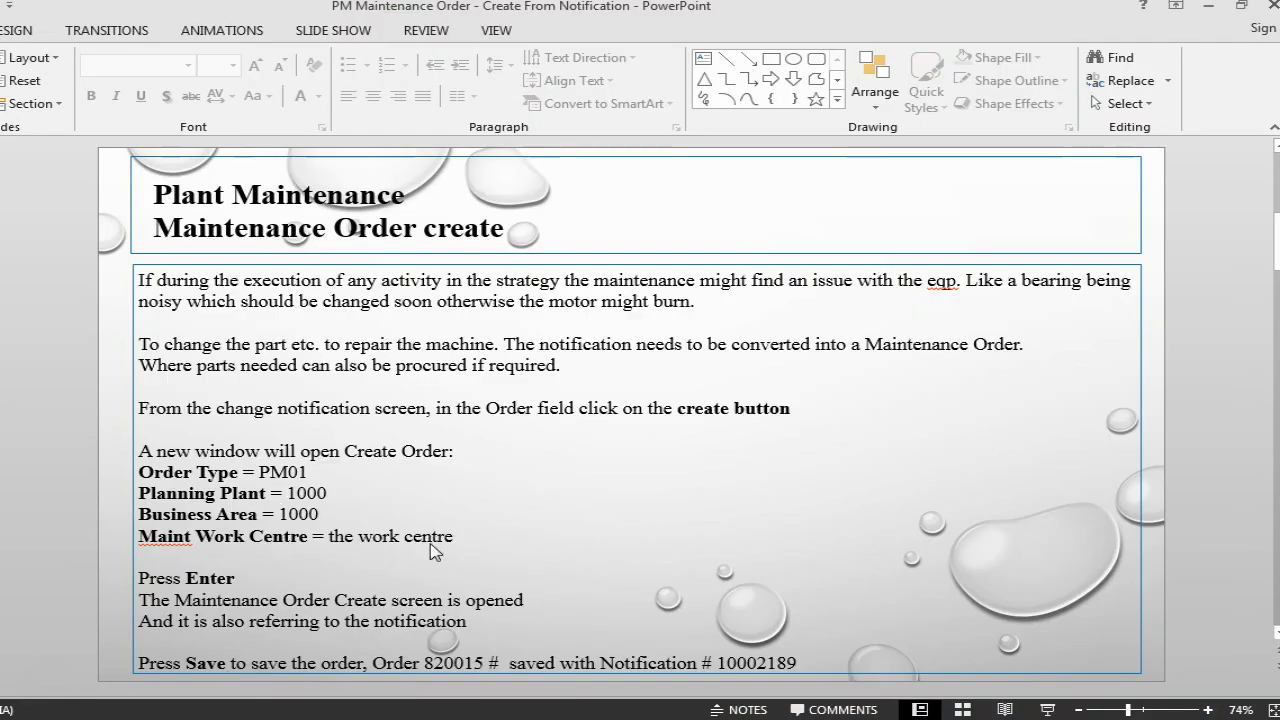
pyautogui.hotkey('alt', 'Tab')
pyautogui.press('Return')
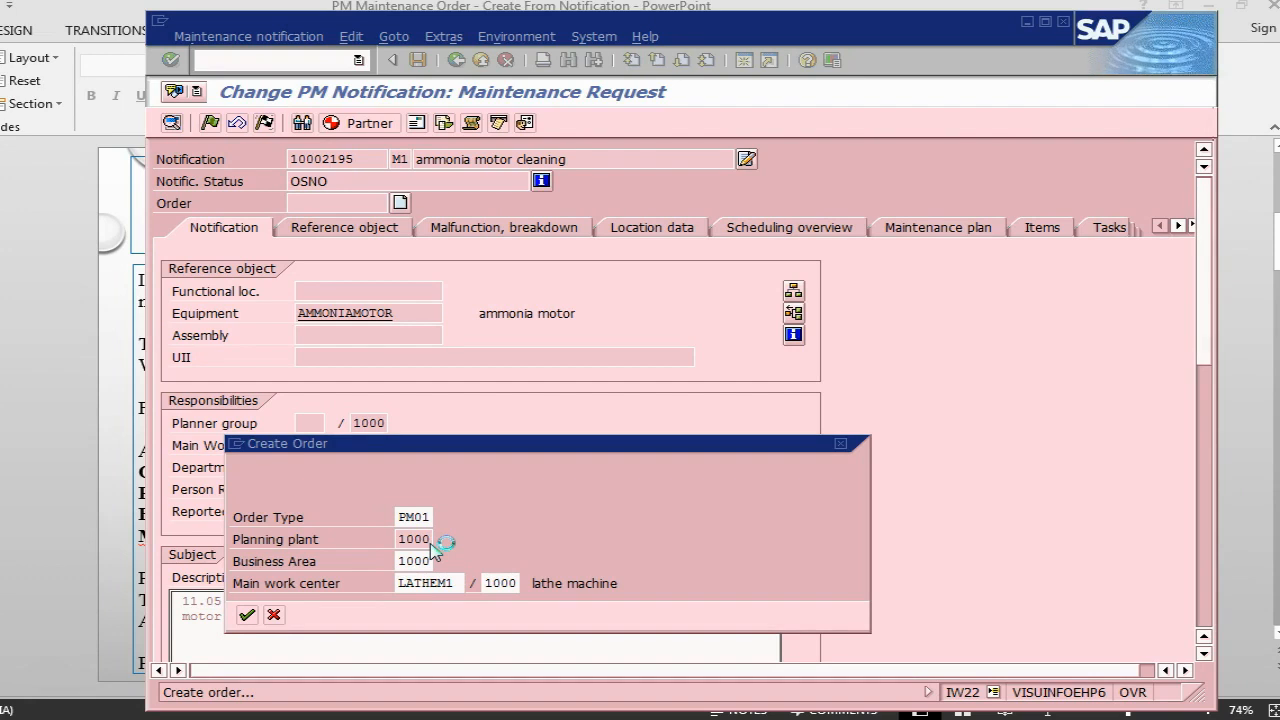
pyautogui.hotkey('alt', 'Tab')
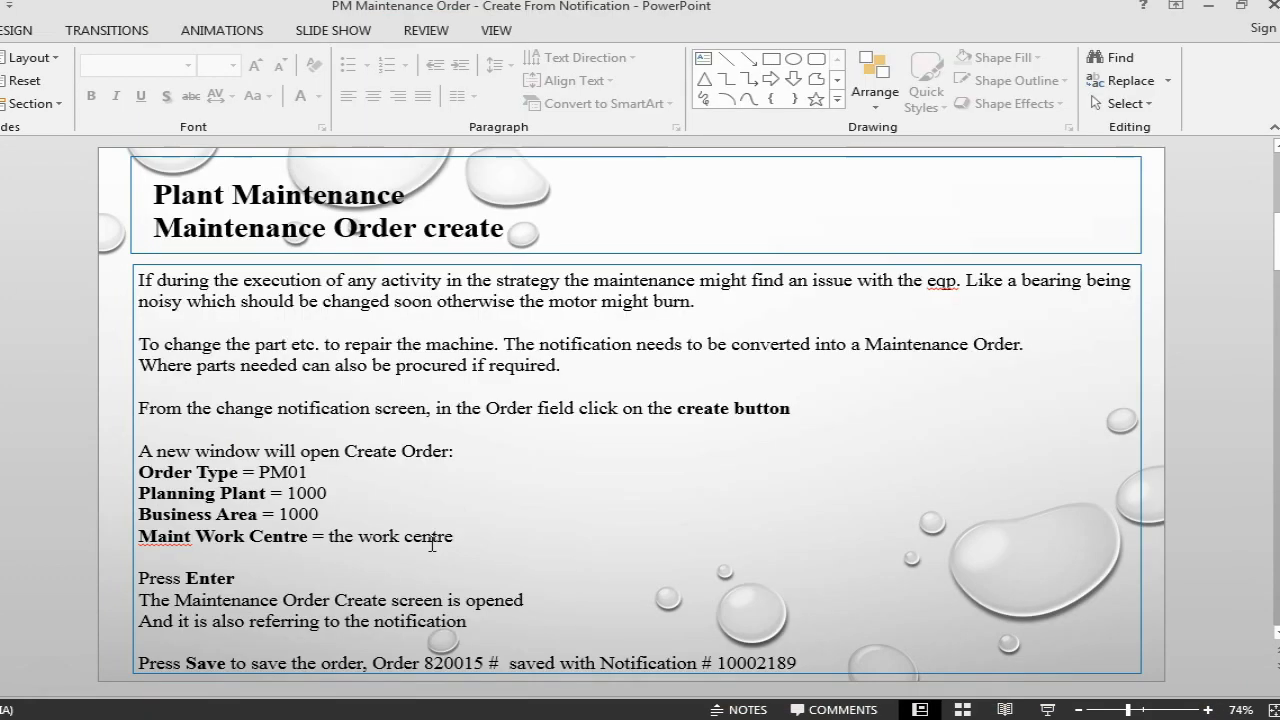
pyautogui.hotkey('alt', 'Tab')
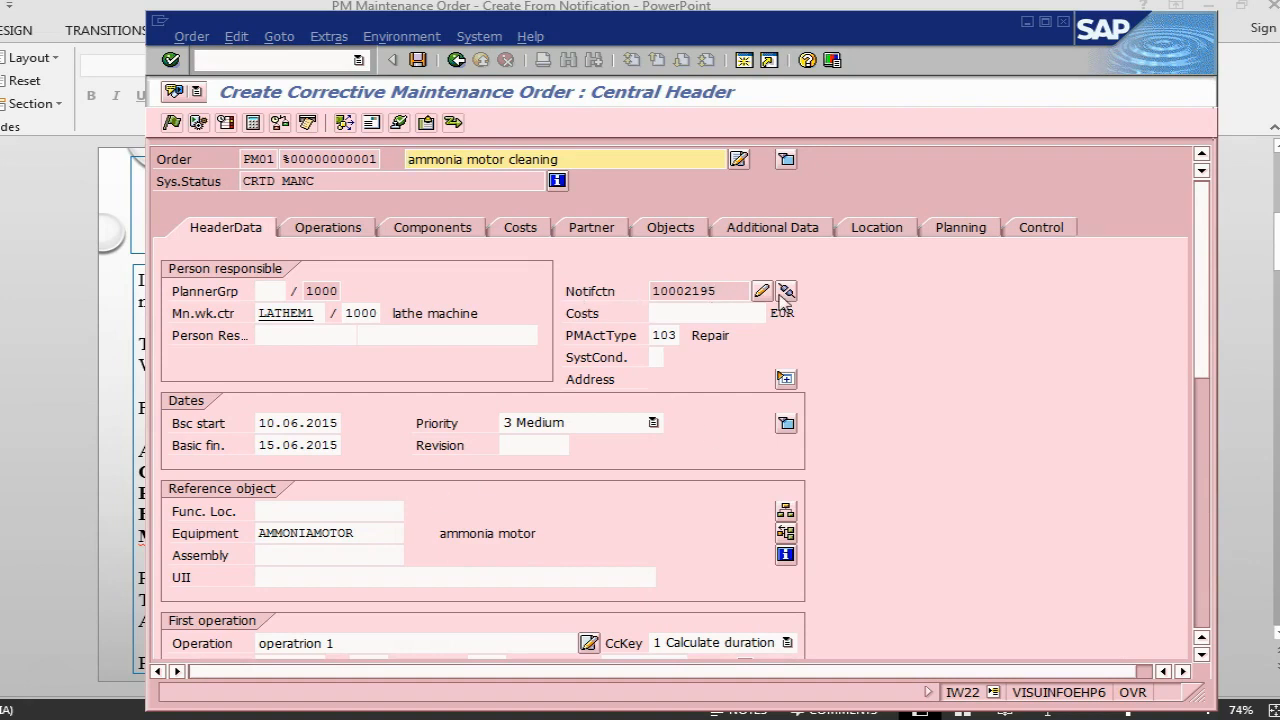
# - Replace the maintenance order's short description with "motor running hot and noisy"
pyautogui.click(605, 158)
pyautogui.press('BackSpace')
pyautogui.press('BackSpace')
pyautogui.press('BackSpace')
pyautogui.press('BackSpace')
pyautogui.press('BackSpace')
pyautogui.press('BackSpace')
pyautogui.press('BackSpace')
pyautogui.press('BackSpace')
pyautogui.press('BackSpace')
pyautogui.press('BackSpace')
pyautogui.press('BackSpace')
pyautogui.press('BackSpace')
pyautogui.press('BackSpace')
pyautogui.press('BackSpace')
pyautogui.press('BackSpace')
pyautogui.press('BackSpace')
pyautogui.press('BackSpace')
pyautogui.press('BackSpace')
pyautogui.press('BackSpace')
pyautogui.press('BackSpace')
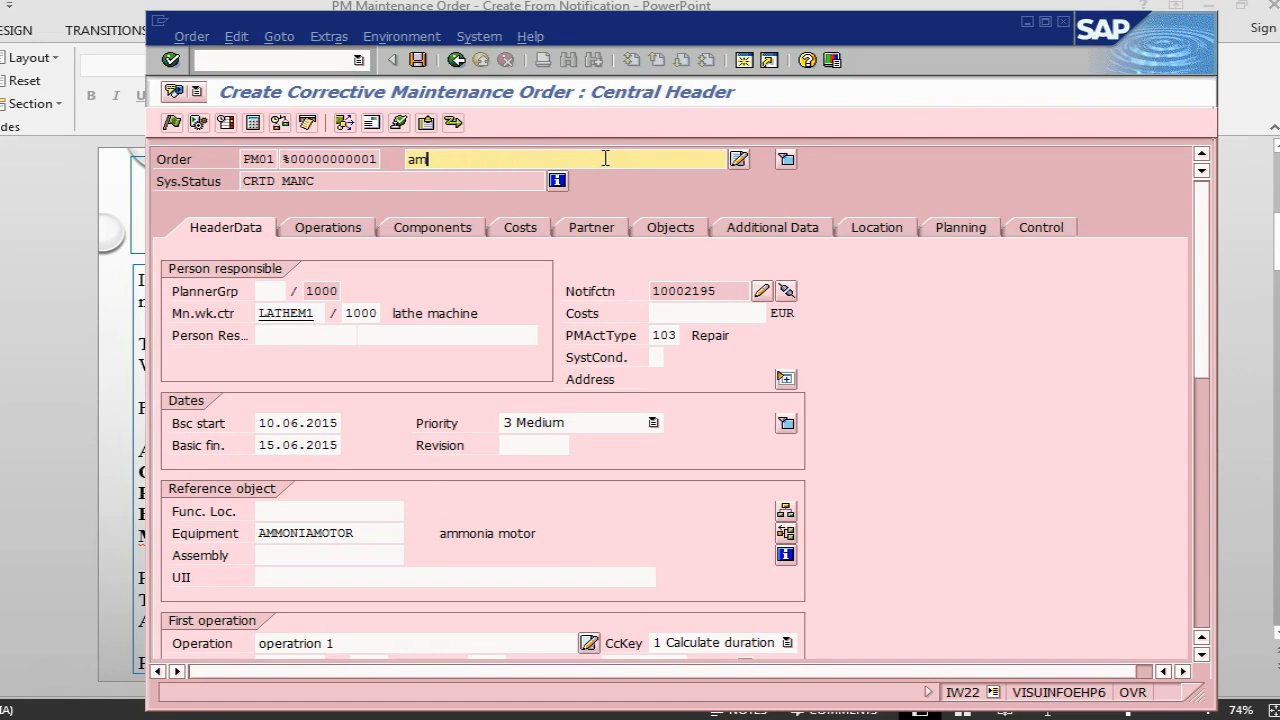
pyautogui.press('BackSpace')
pyautogui.press('BackSpace')
pyautogui.write('moto')
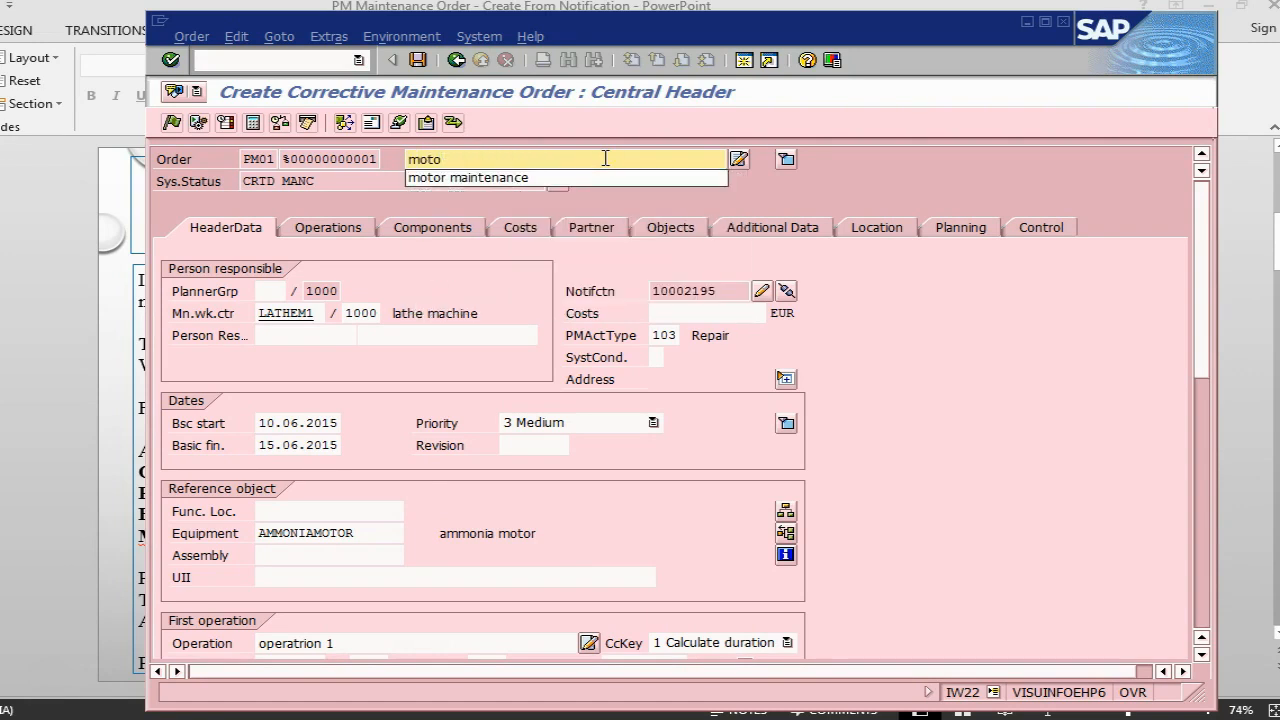
pyautogui.write('r run')
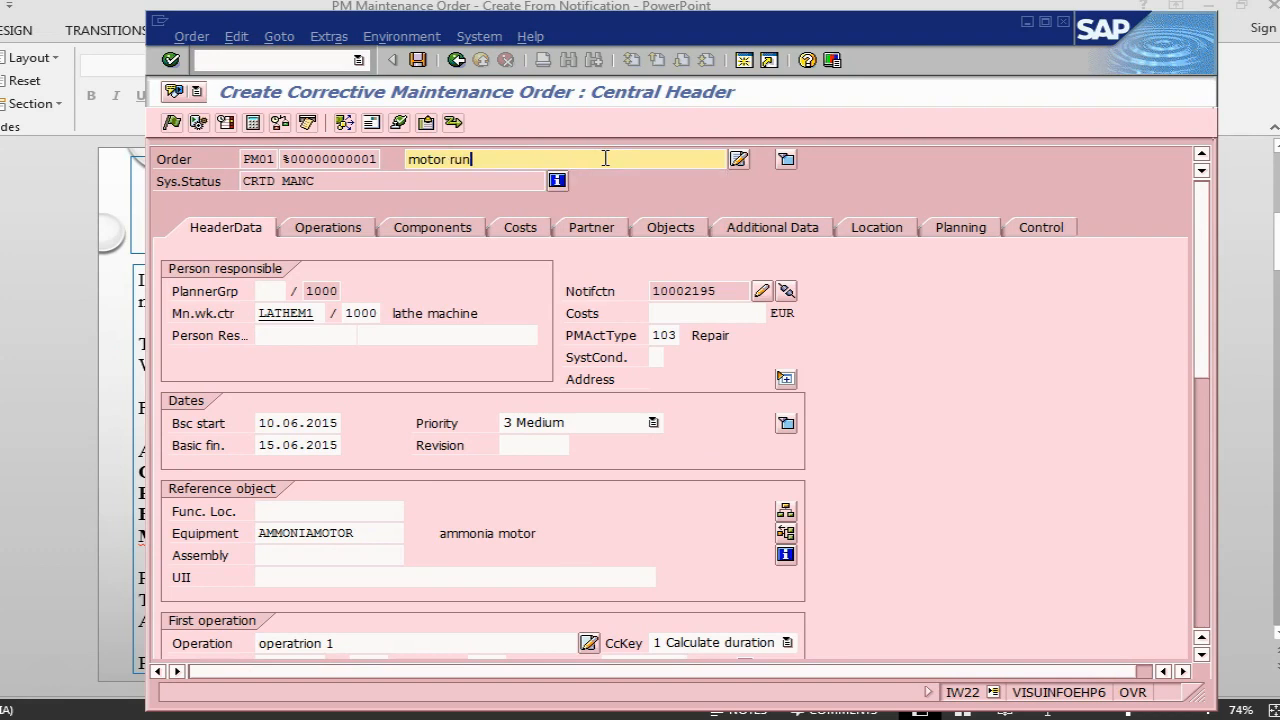
pyautogui.write('ning hot and noisy')
# - Save the corrective maintenance order and acknowledge the availability check dialog
pyautogui.click(1258, 339)
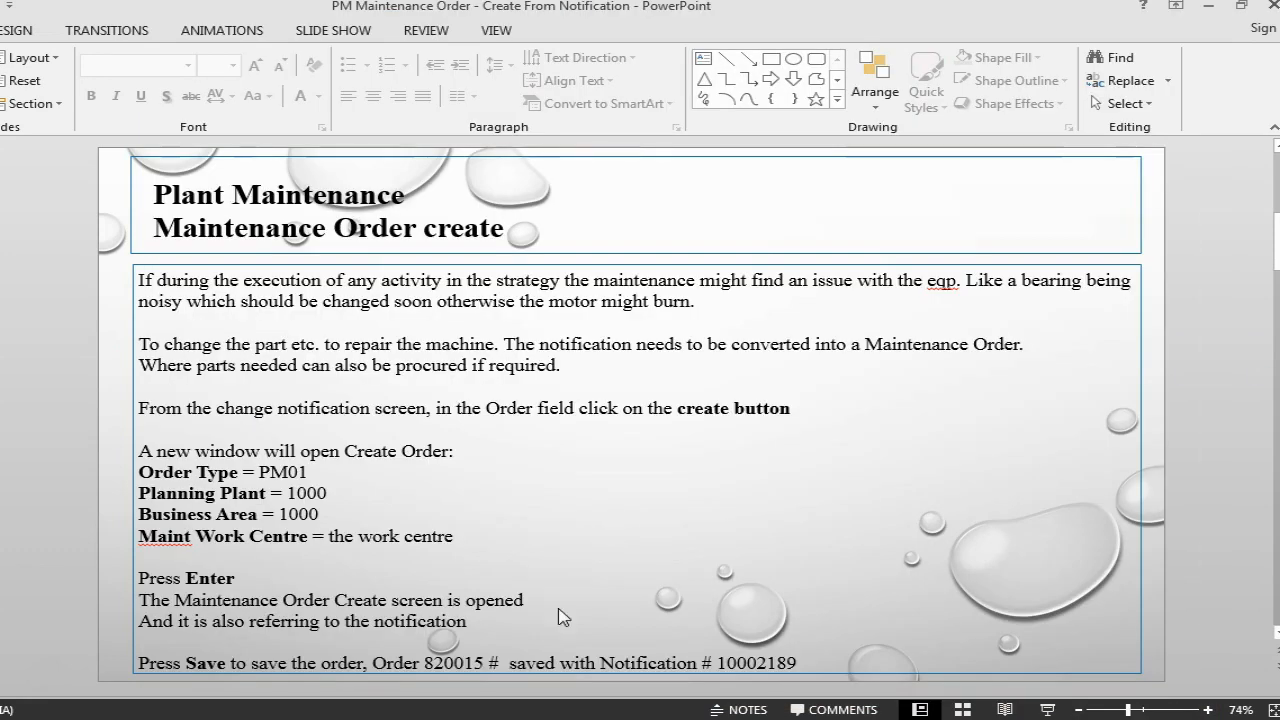
pyautogui.hotkey('alt', 'Tab')
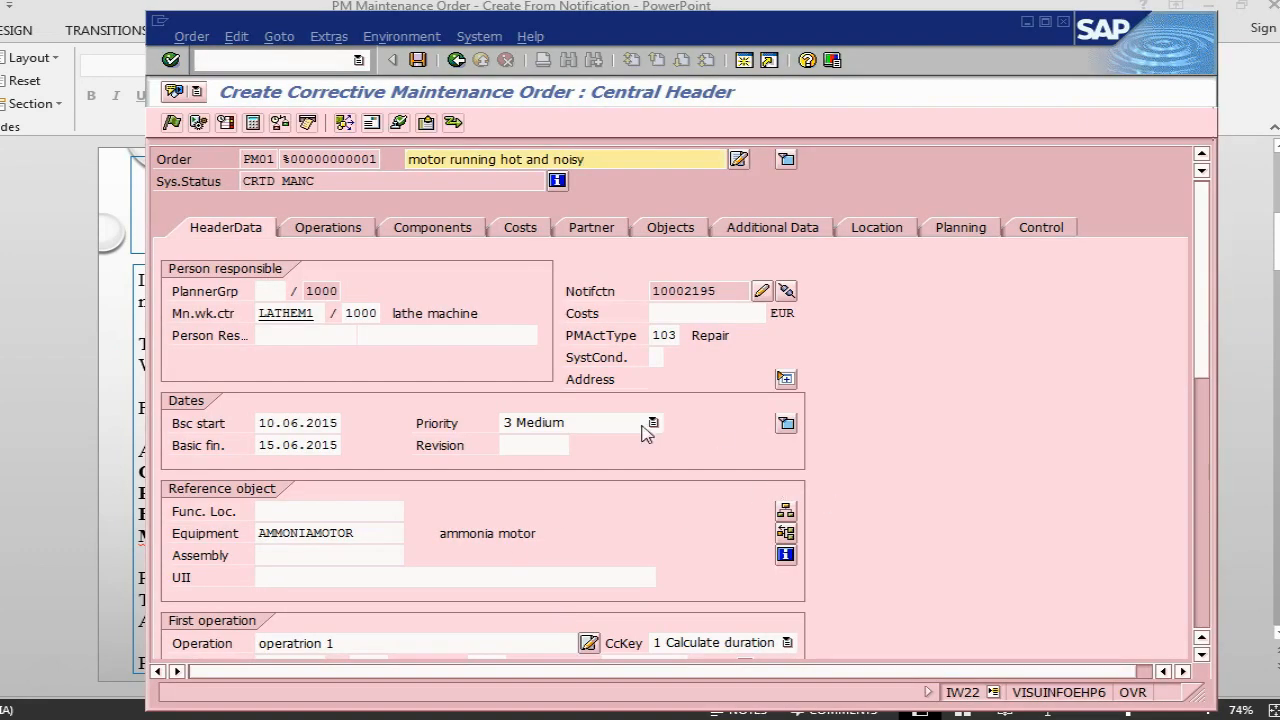
pyautogui.click(417, 62)
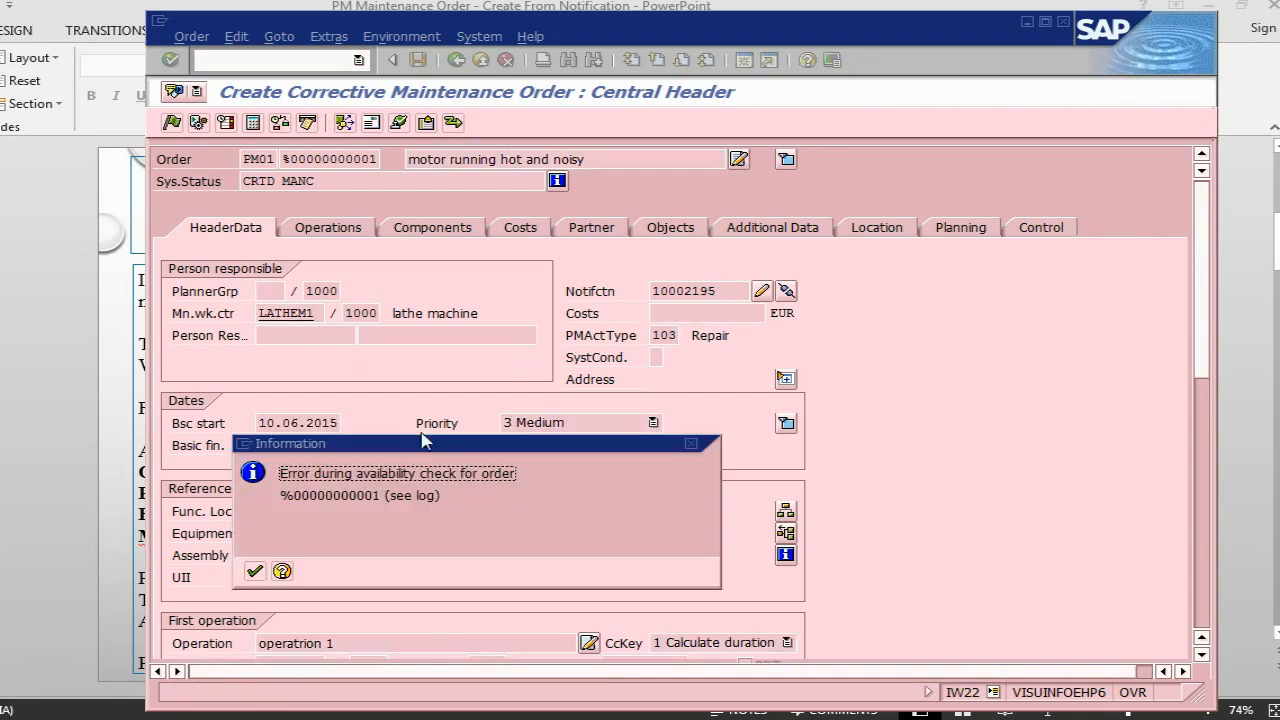
pyautogui.click(252, 574)
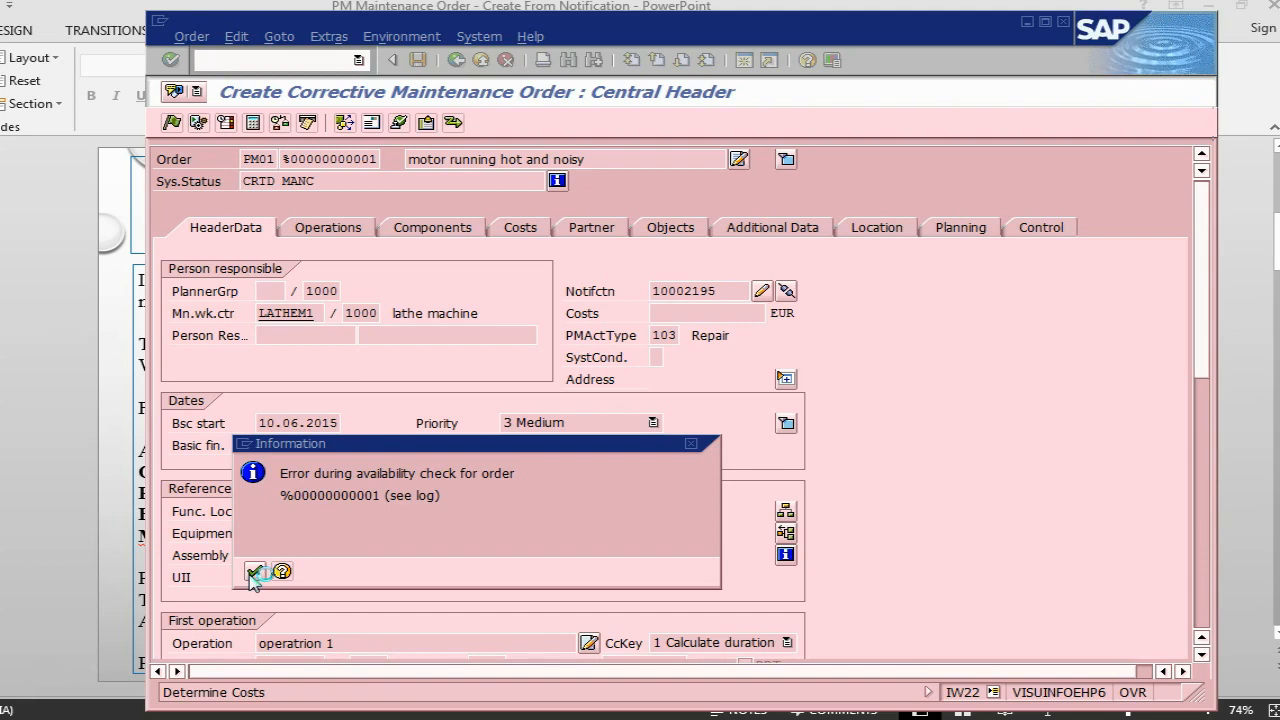
pyautogui.click(255, 572)
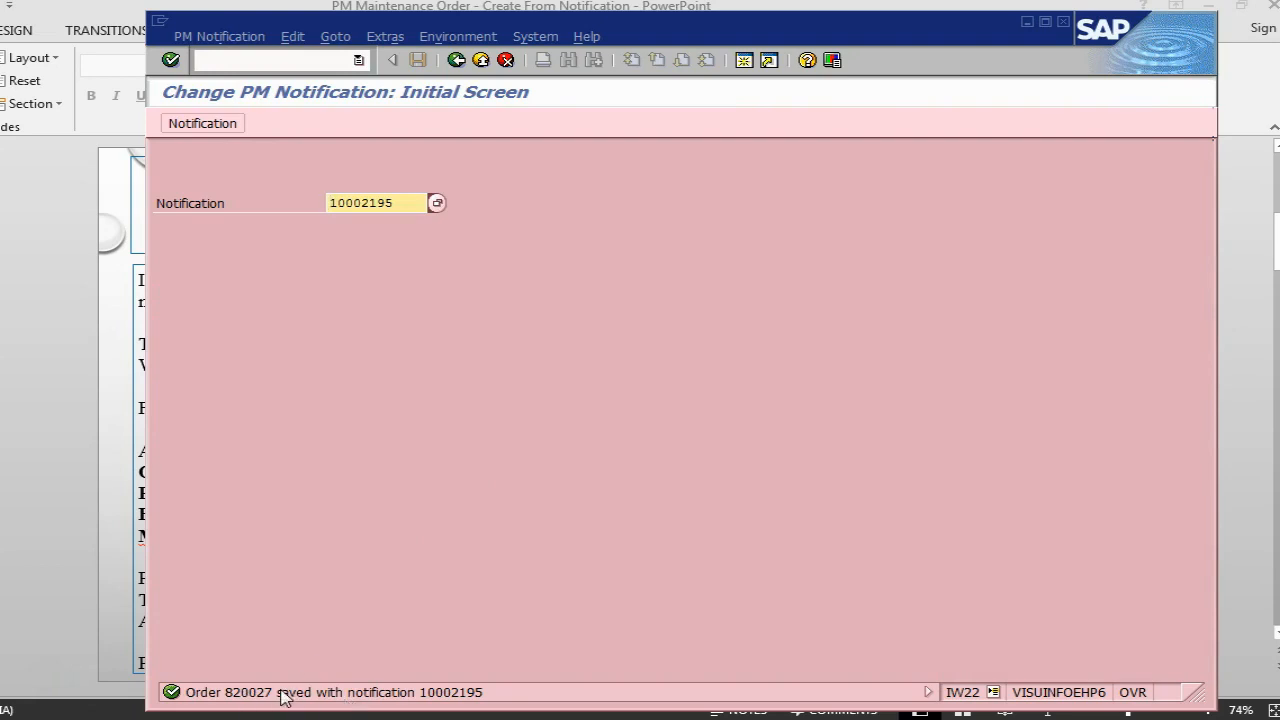
# - Switch to the PowerPoint slide, replace the order number in its last line with the newly saved order's number, and return to SAP
pyautogui.hotkey('alt', 'Tab')
pyautogui.click(468, 663)
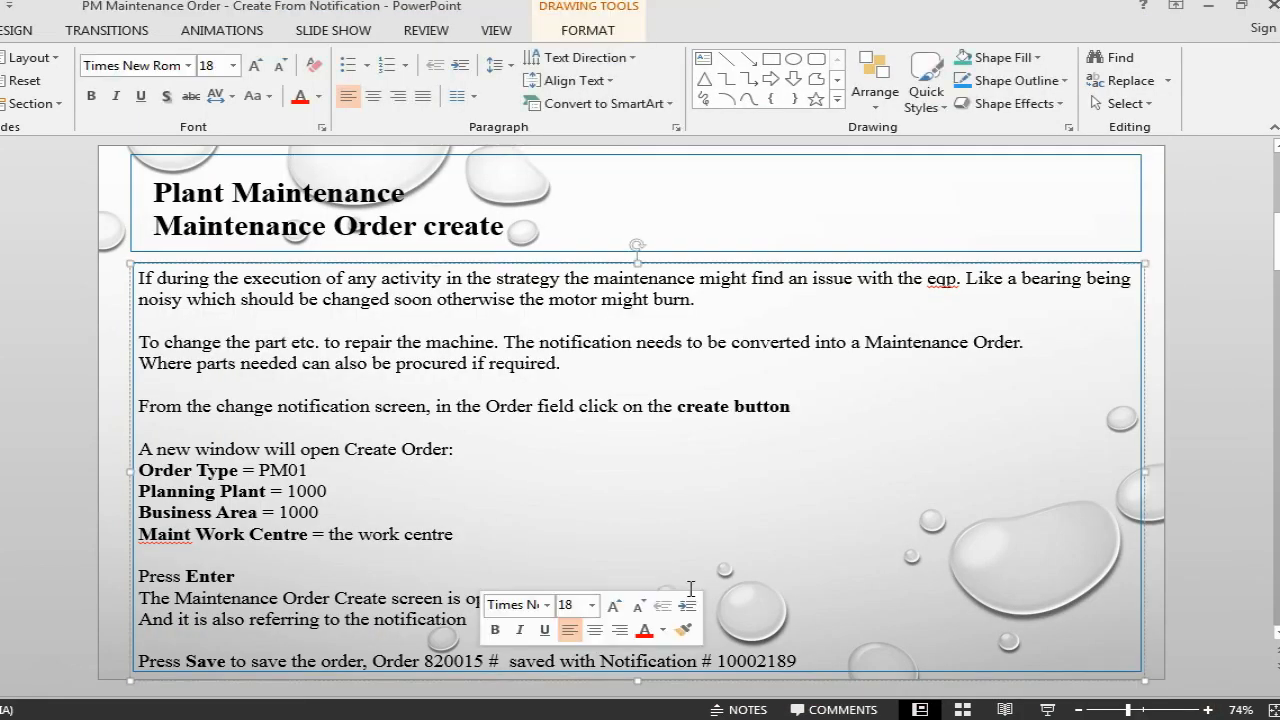
pyautogui.write('27')
pyautogui.press('Delete')
pyautogui.press('Delete')
pyautogui.press('Delete')
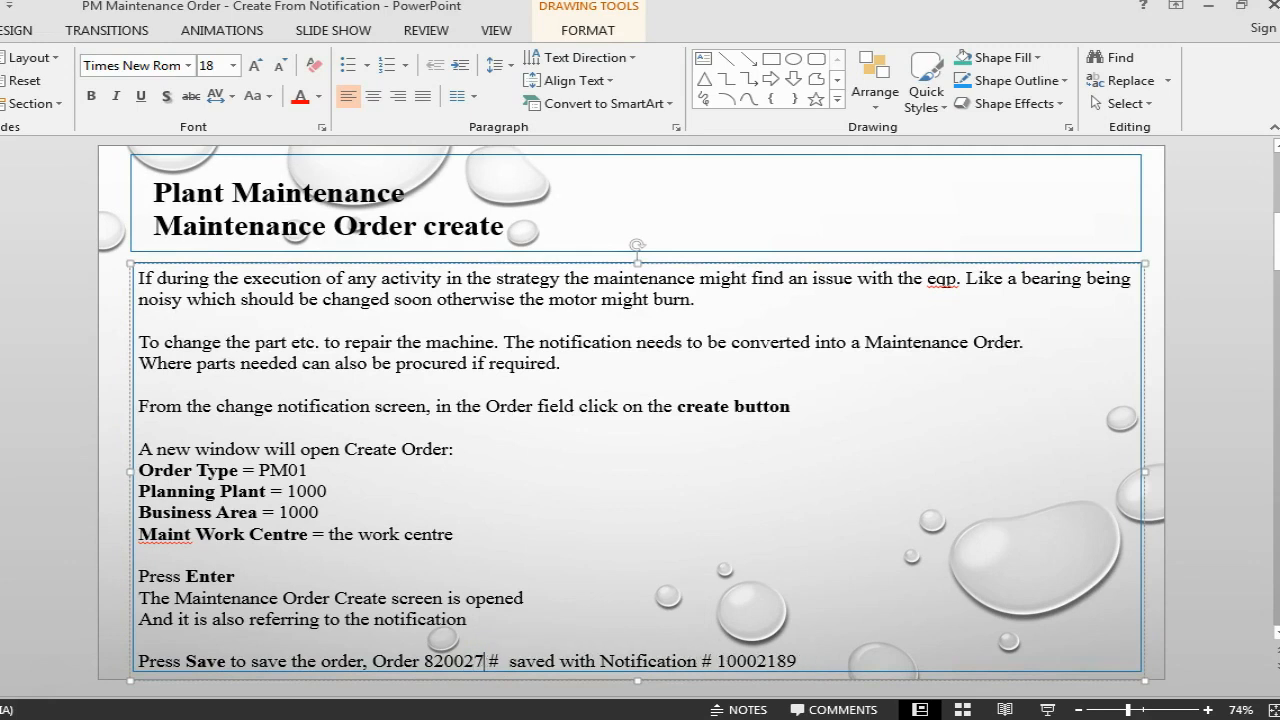
pyautogui.hotkey('alt', 'Tab')
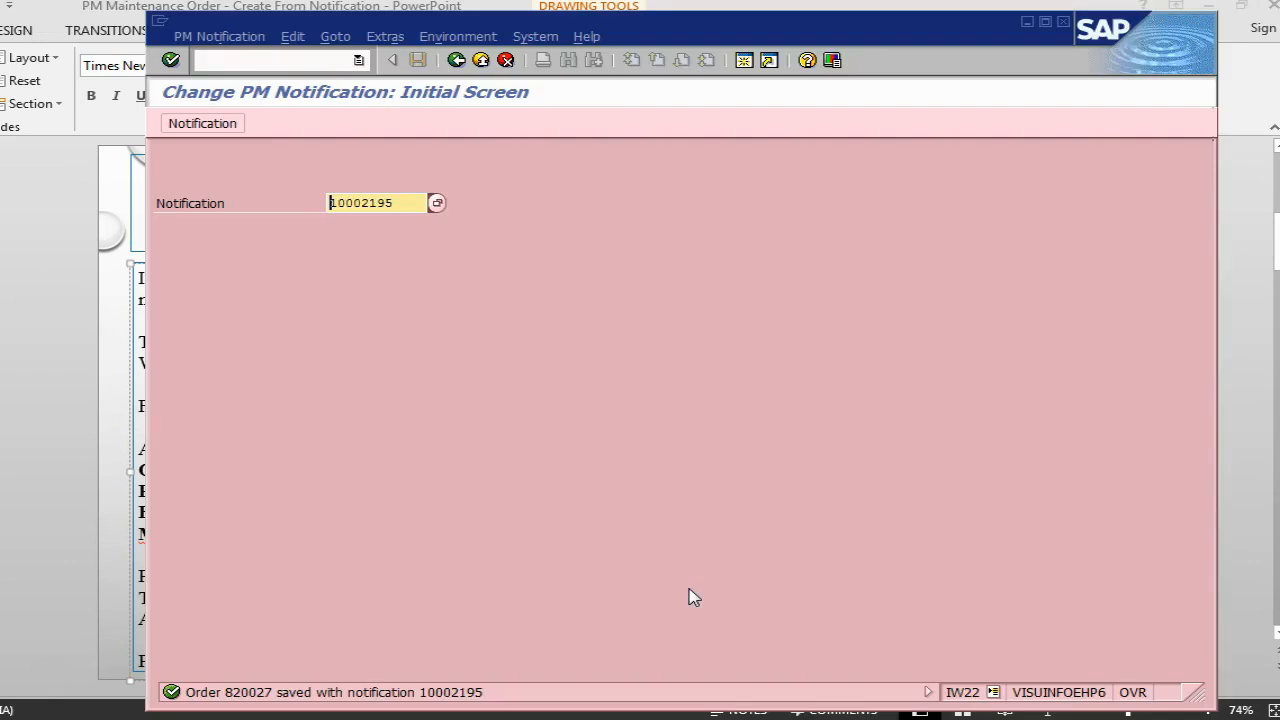
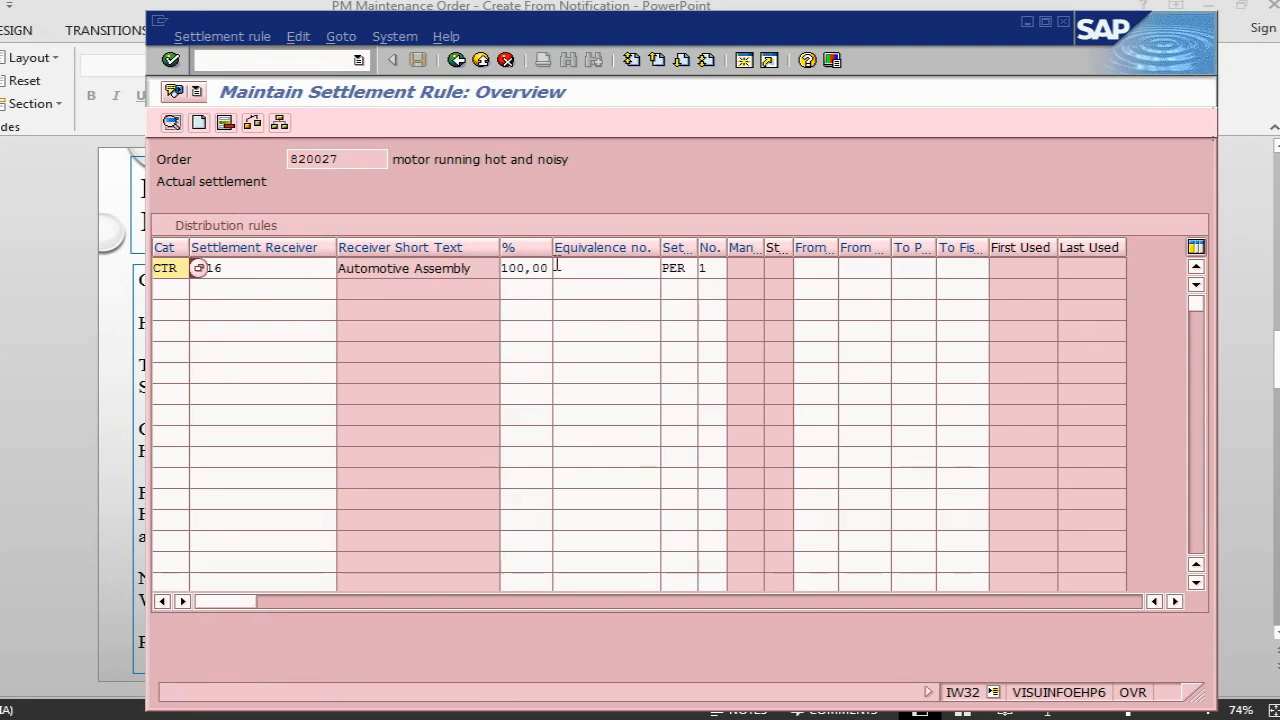
# - Check the receiver in the order's settlement rule, leave the rule, and consult the PowerPoint instructions before returning to SAP
pyautogui.click(238, 269)
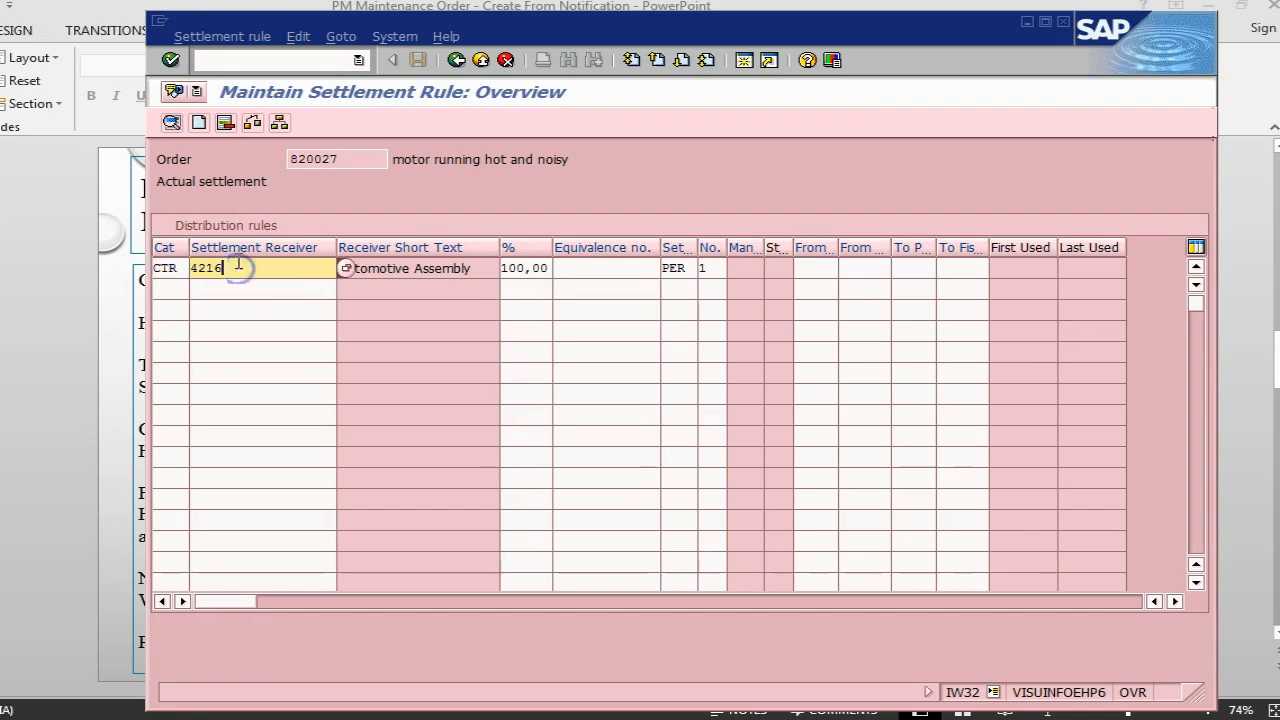
pyautogui.click(457, 63)
pyautogui.hotkey('alt', 'Tab')
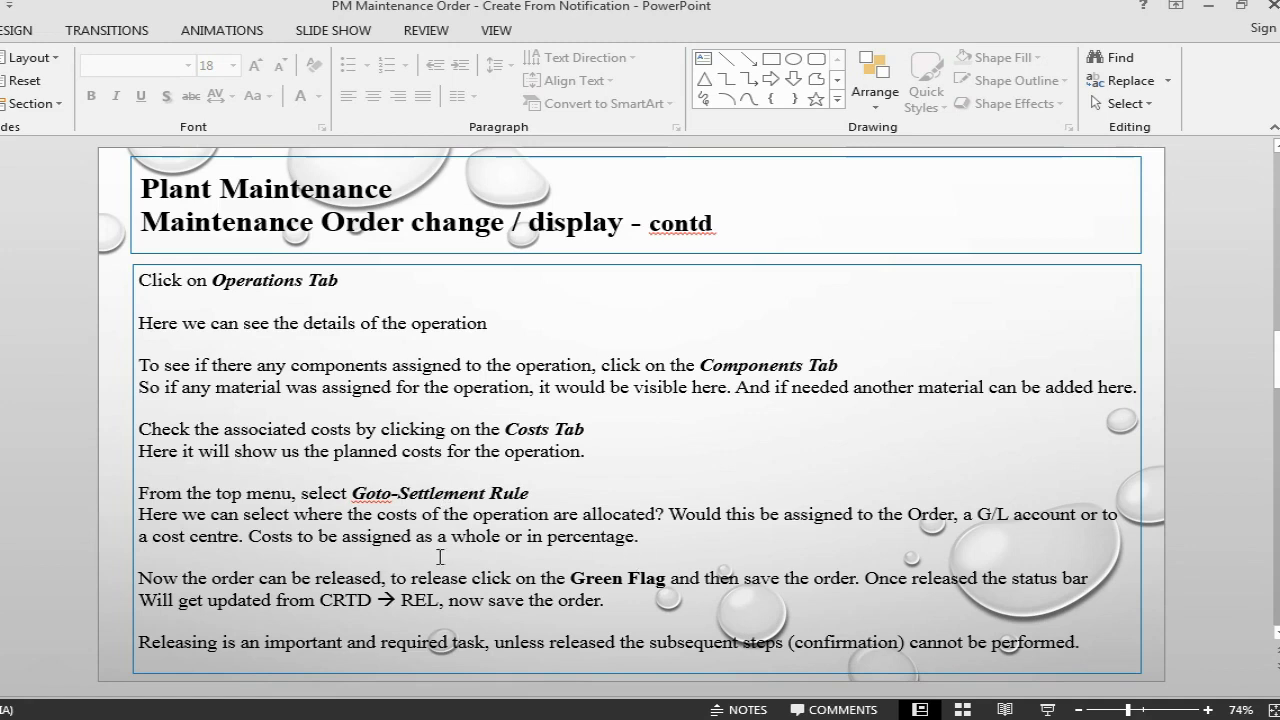
pyautogui.hotkey('alt', 'Tab')
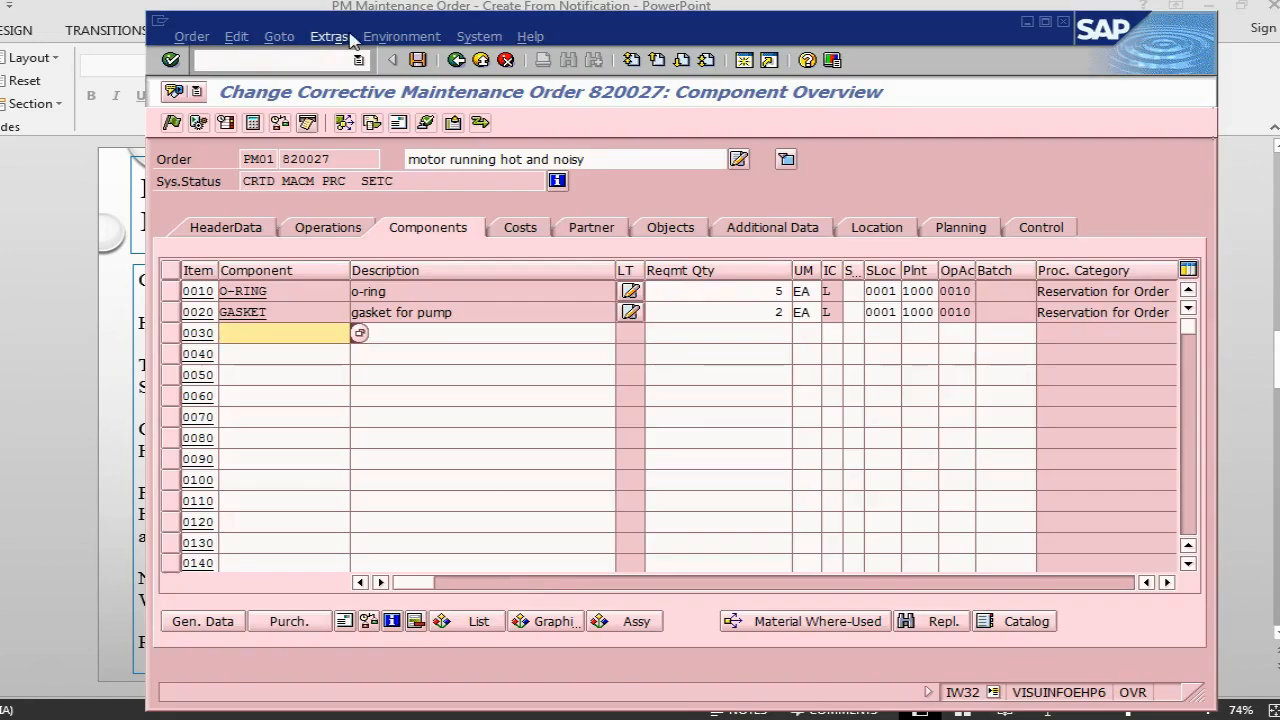
# - Open the order's permits, enter the approver's name for the Approval 1 permit, and confirm the entry
pyautogui.click(341, 38)
pyautogui.moveTo(279, 37)
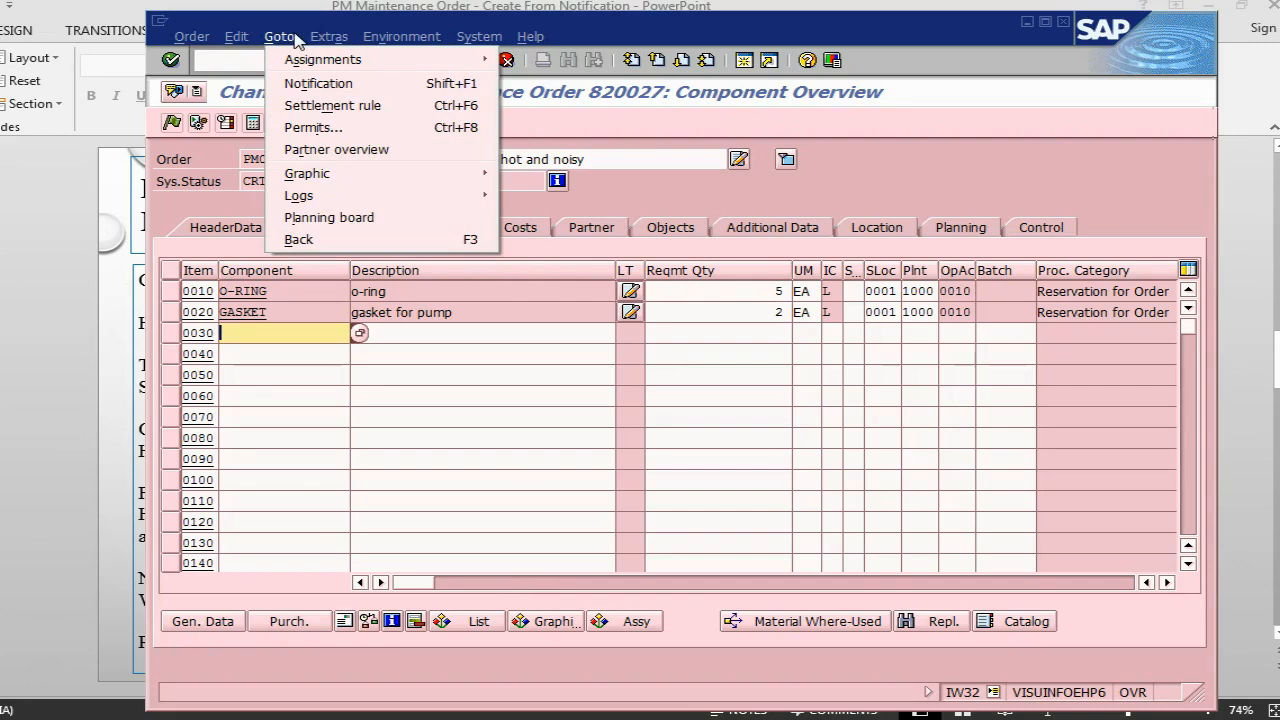
pyautogui.click(309, 128)
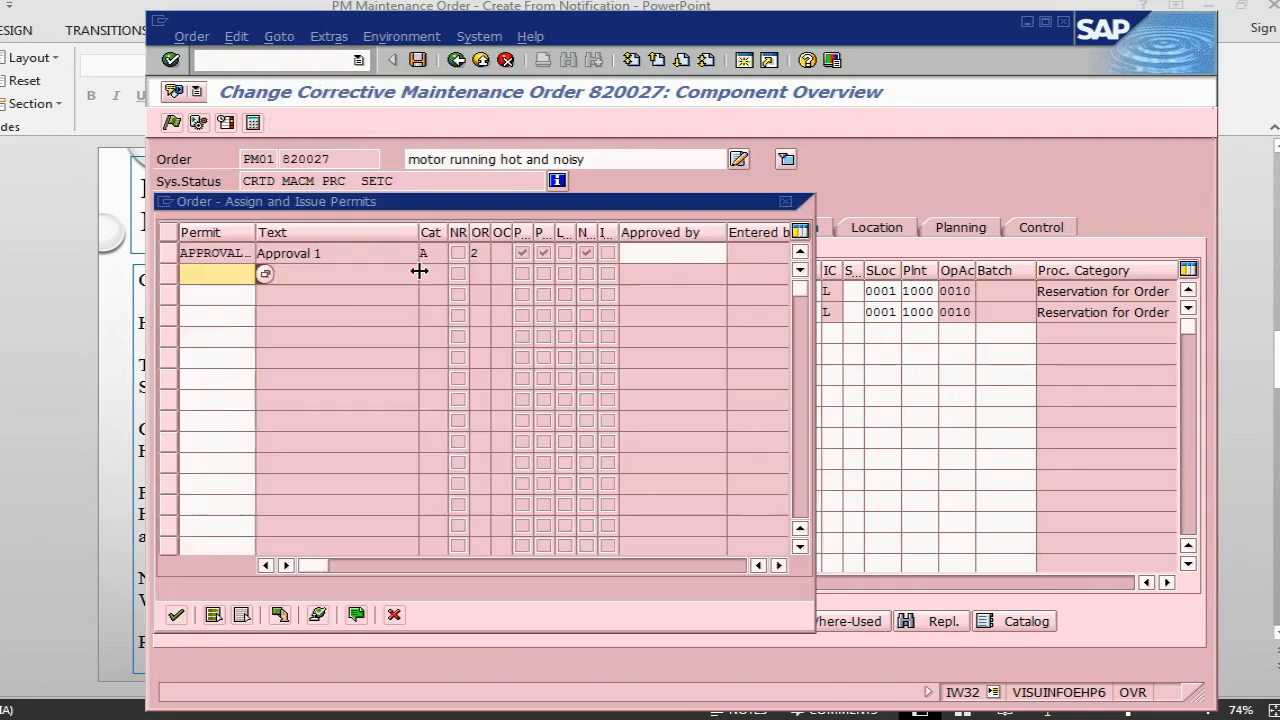
pyautogui.click(667, 254)
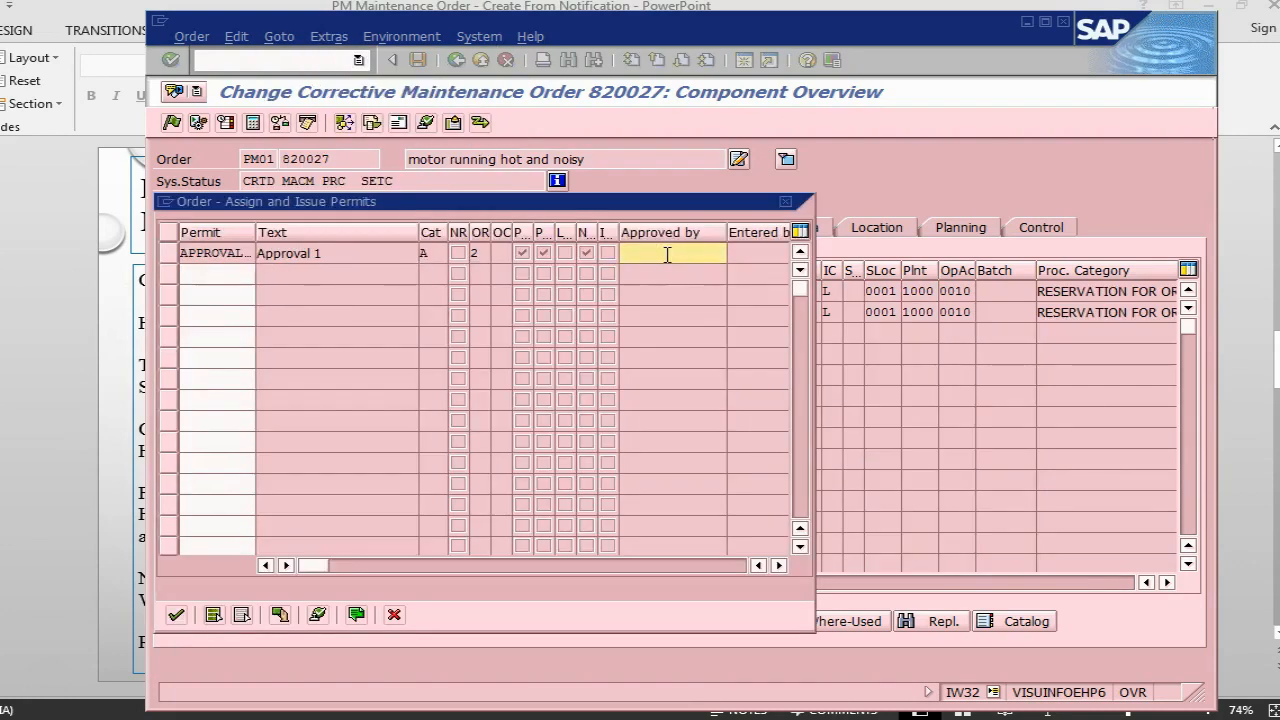
pyautogui.click(666, 272)
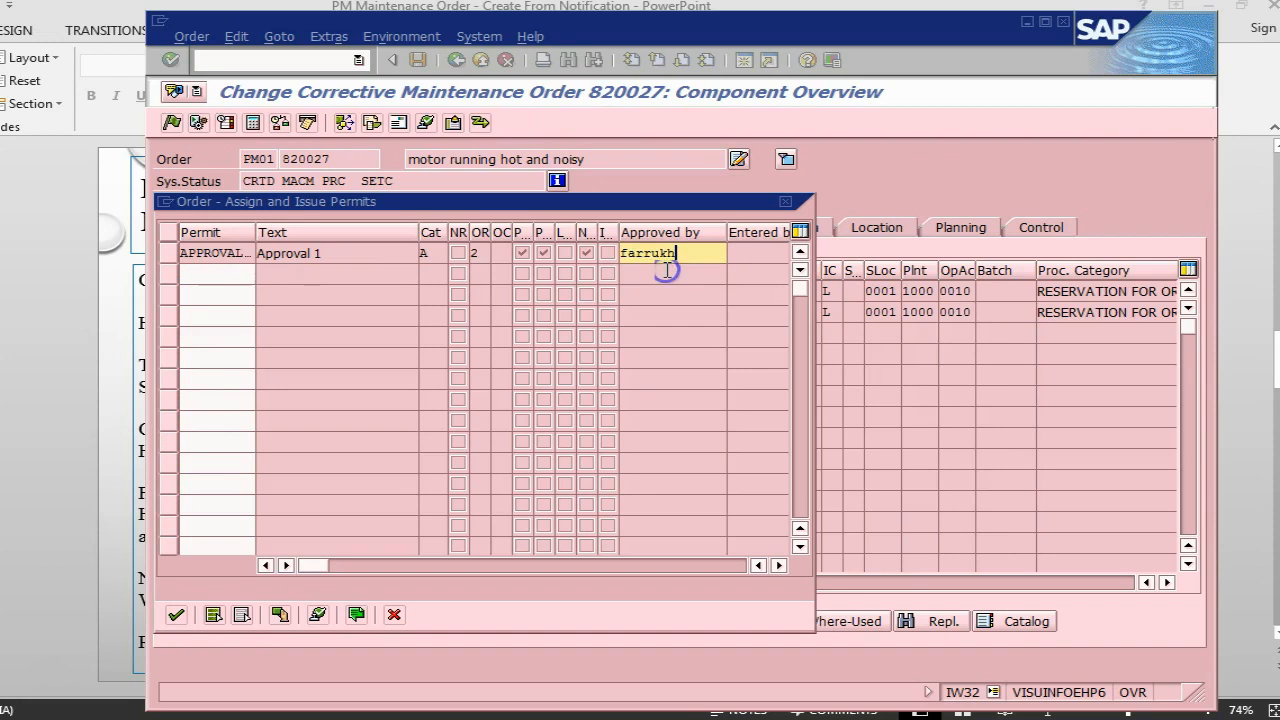
pyautogui.click(175, 615)
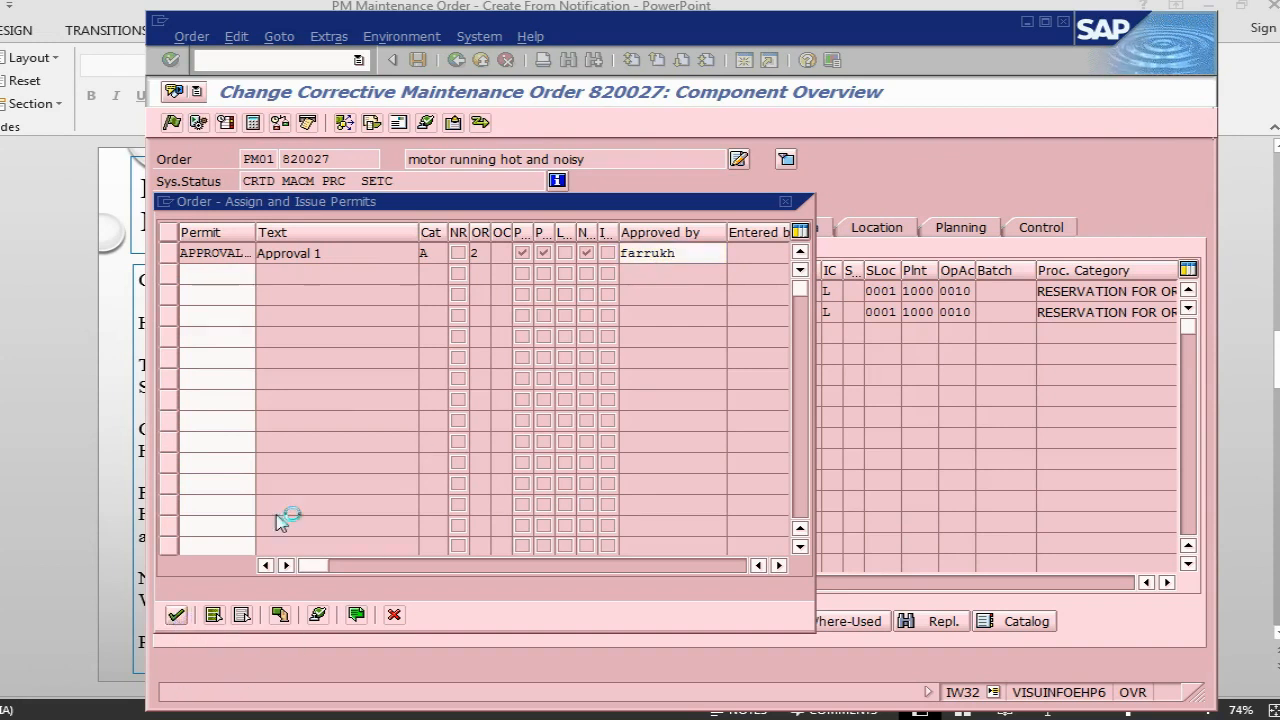
# - Return to the order's header data, release the maintenance order, and save it
pyautogui.click(244, 238)
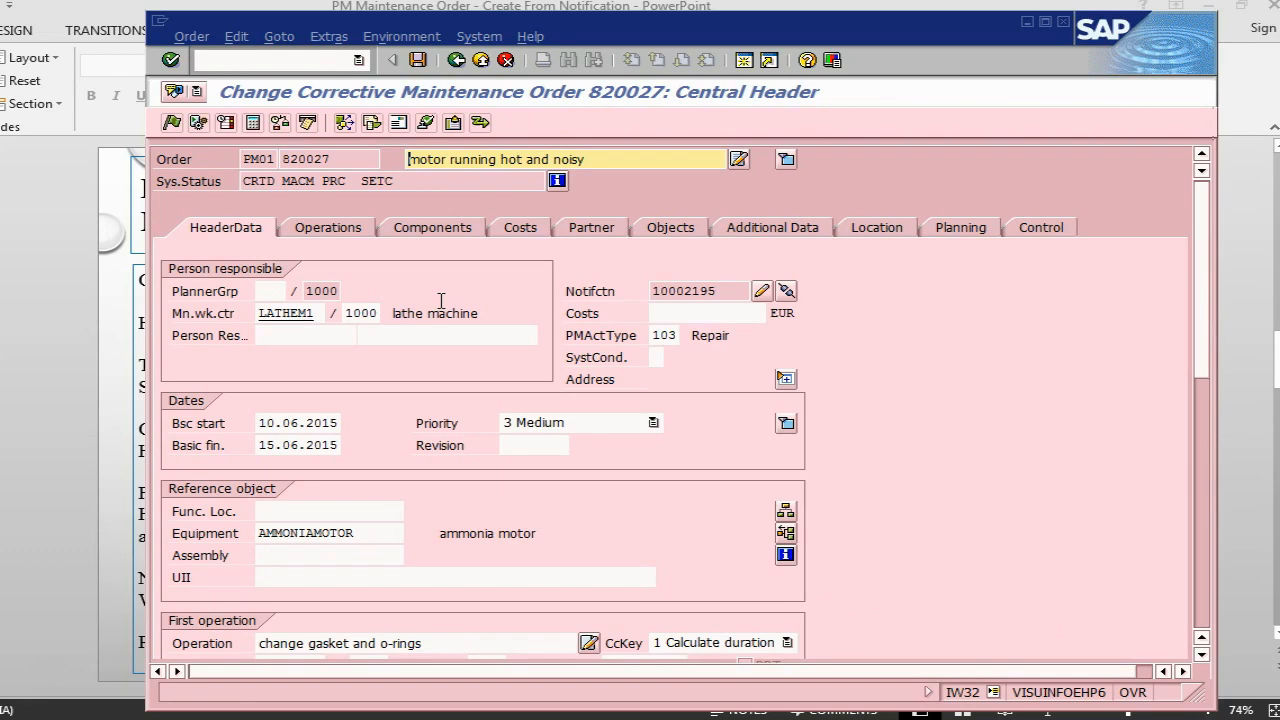
pyautogui.click(172, 122)
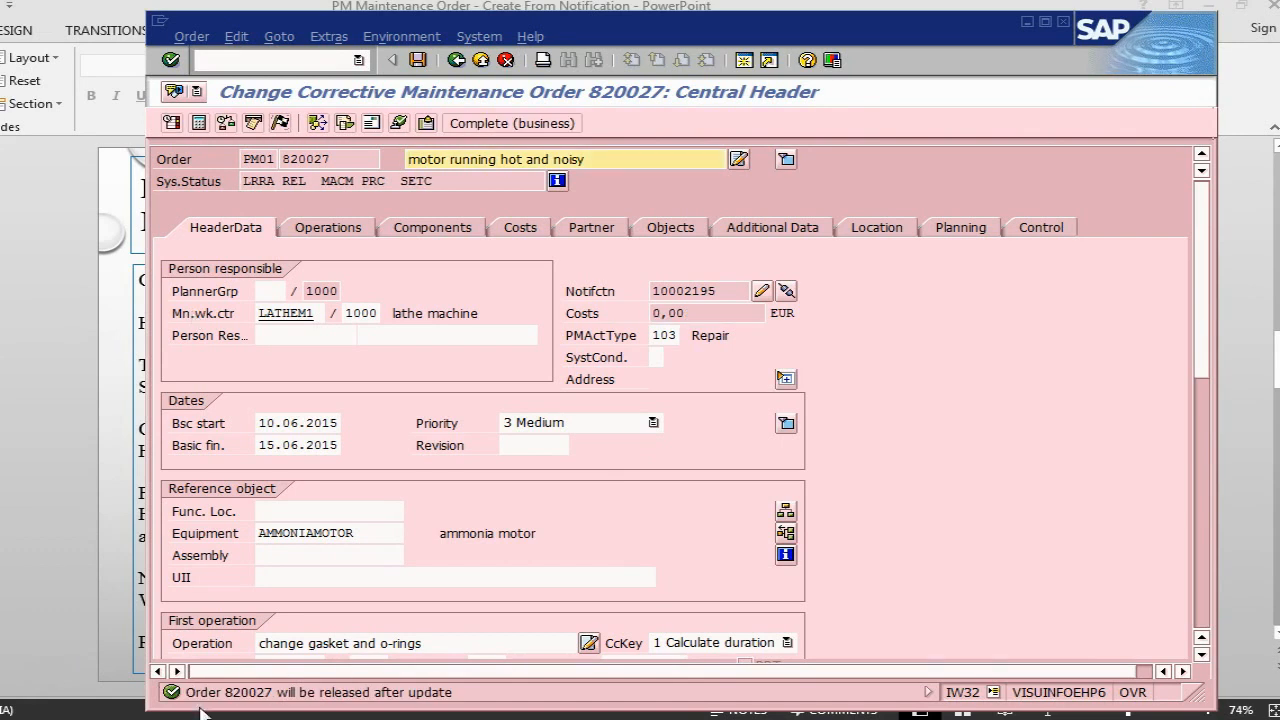
pyautogui.click(428, 62)
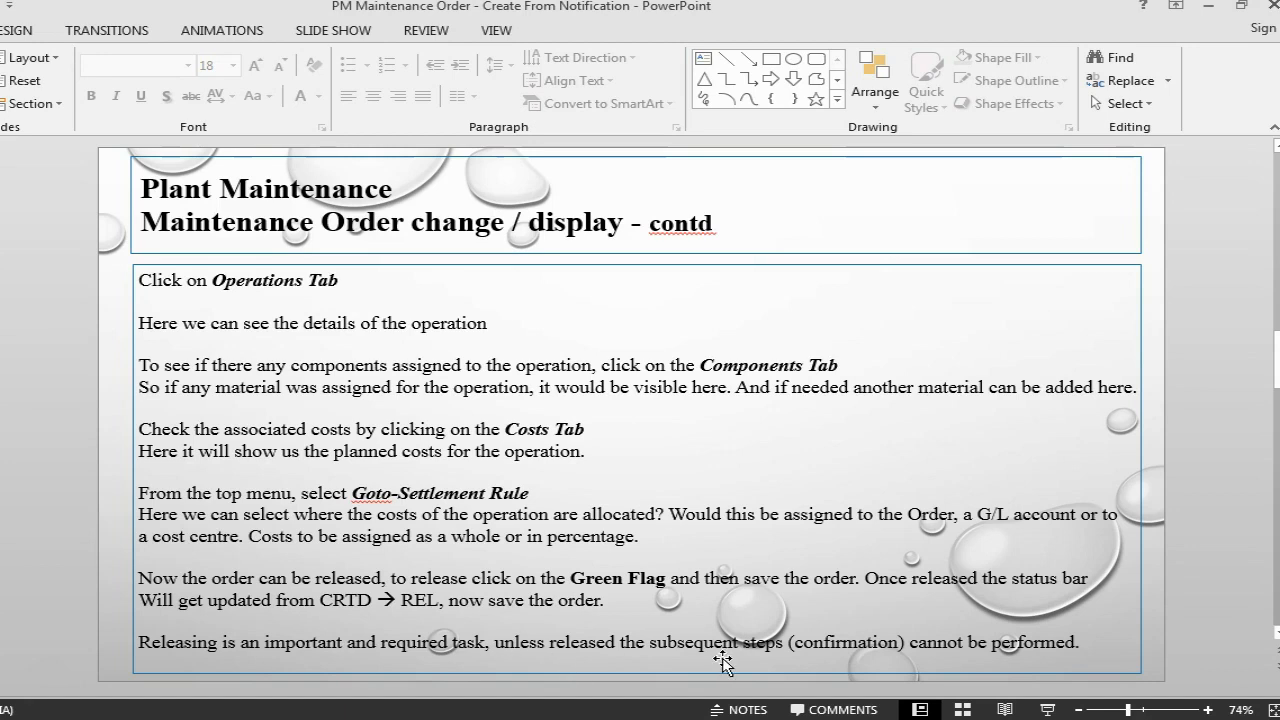
# - Advance PowerPoint to the Maintenance Order Confirmation slide, then open the order's confirmation in SAP with transaction IW41
pyautogui.press('pagedown')
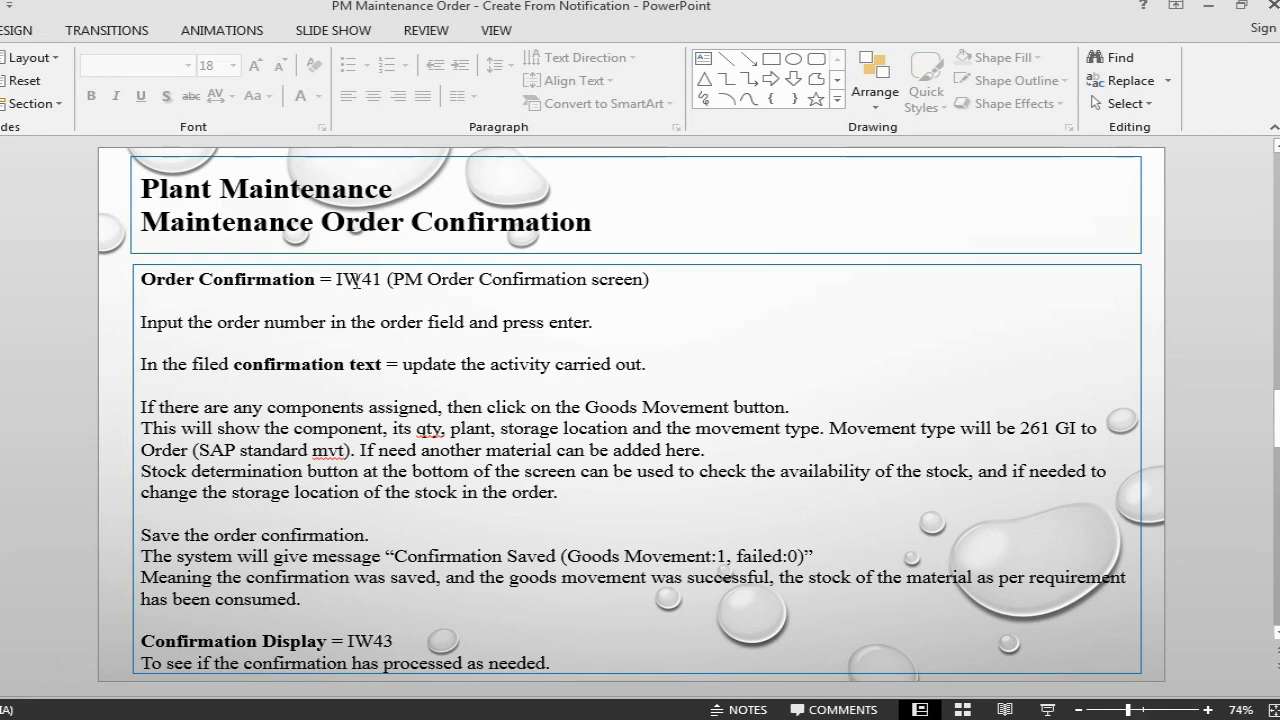
pyautogui.hotkey('alt', 'Tab')
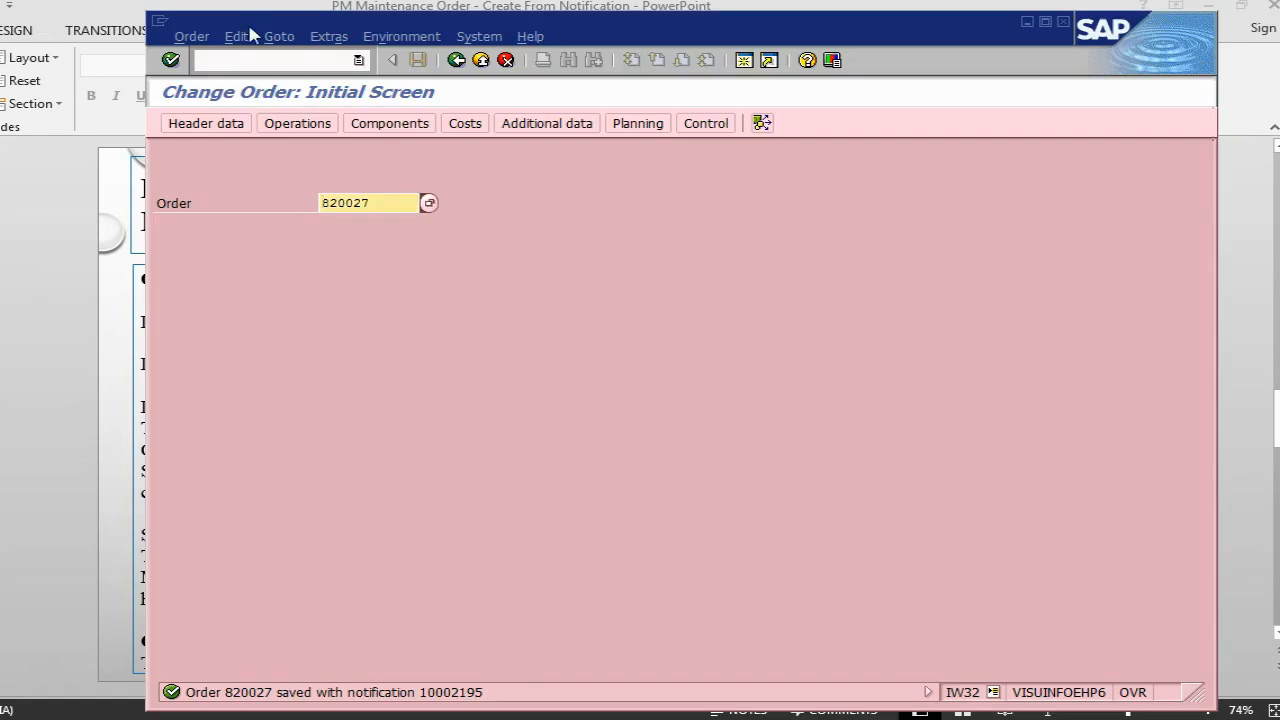
pyautogui.click(260, 60)
pyautogui.write('/niw41')
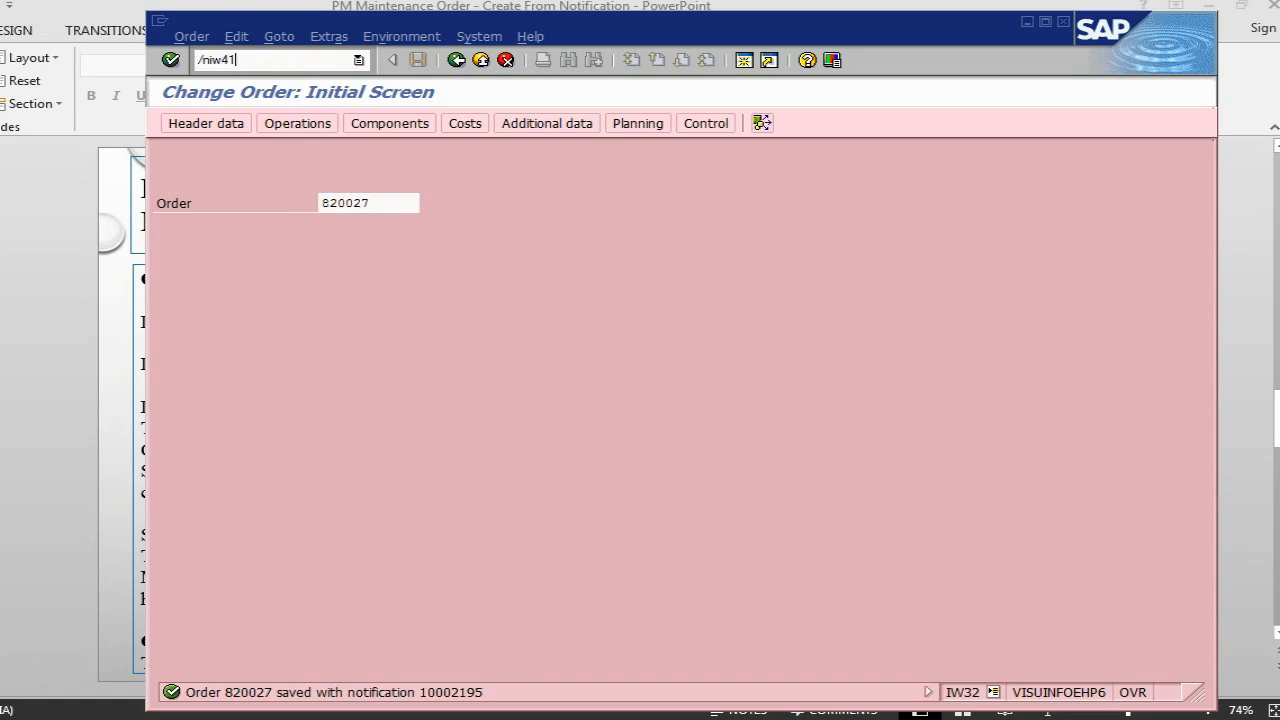
pyautogui.press('Return')
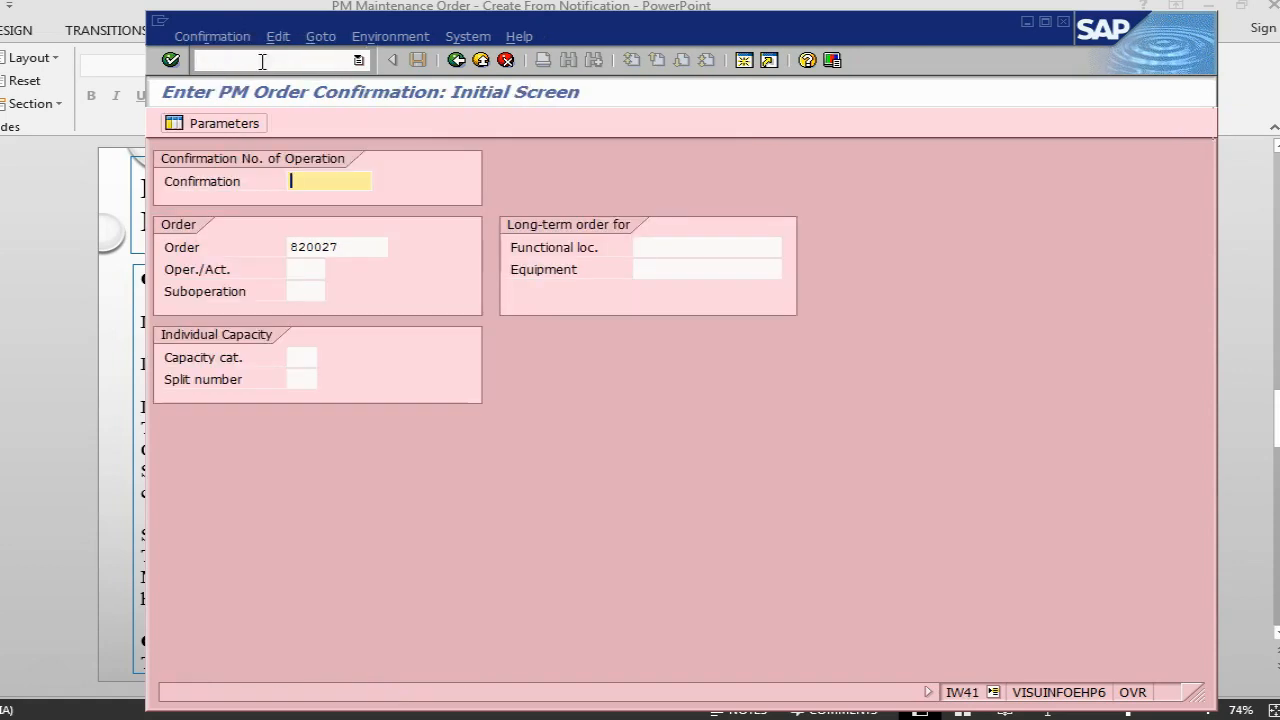
pyautogui.press('Return')
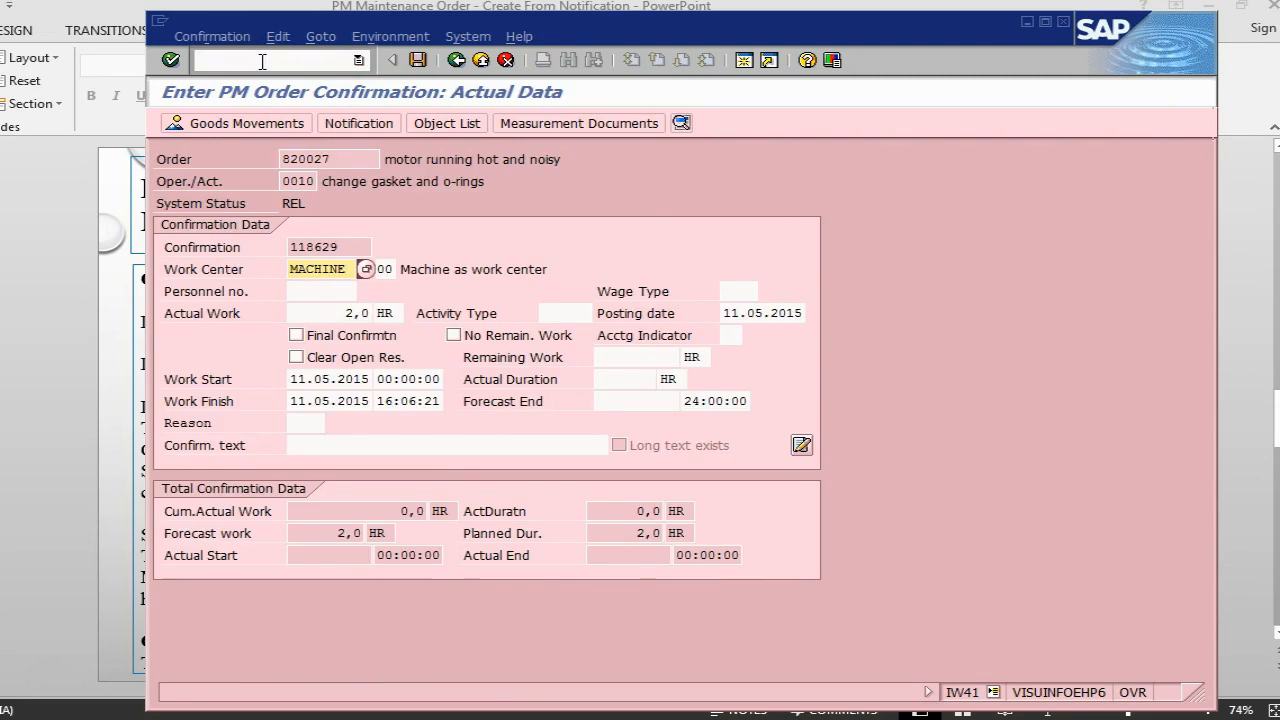
# - Enter "motor has been rectified" as the confirmation text and open the confirmation's goods movements
pyautogui.click(455, 447)
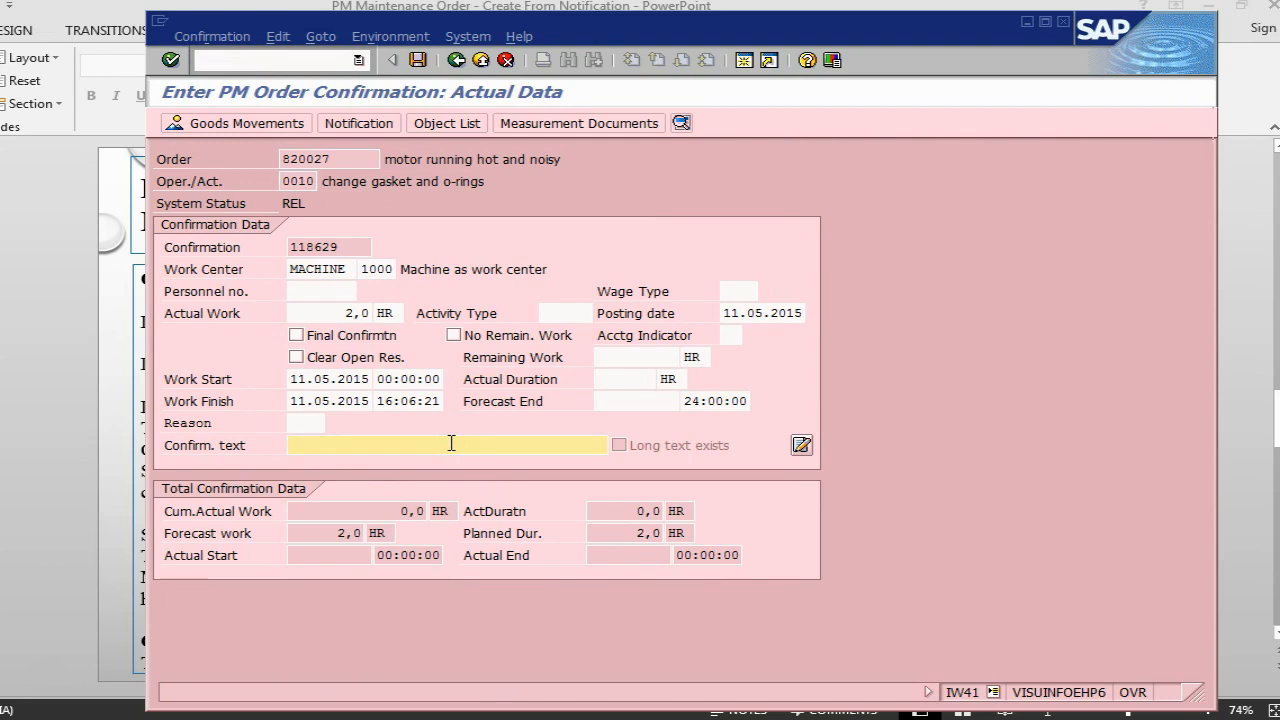
pyautogui.write('mo')
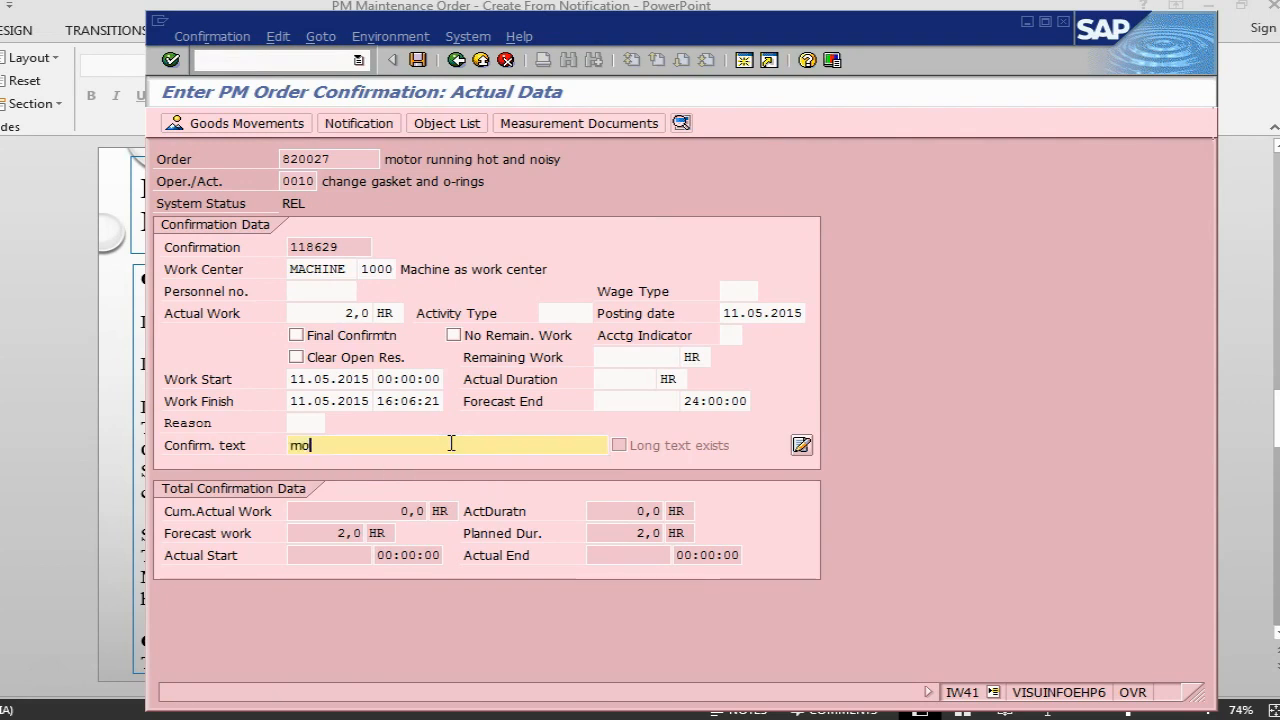
pyautogui.write('tor has been rectified')
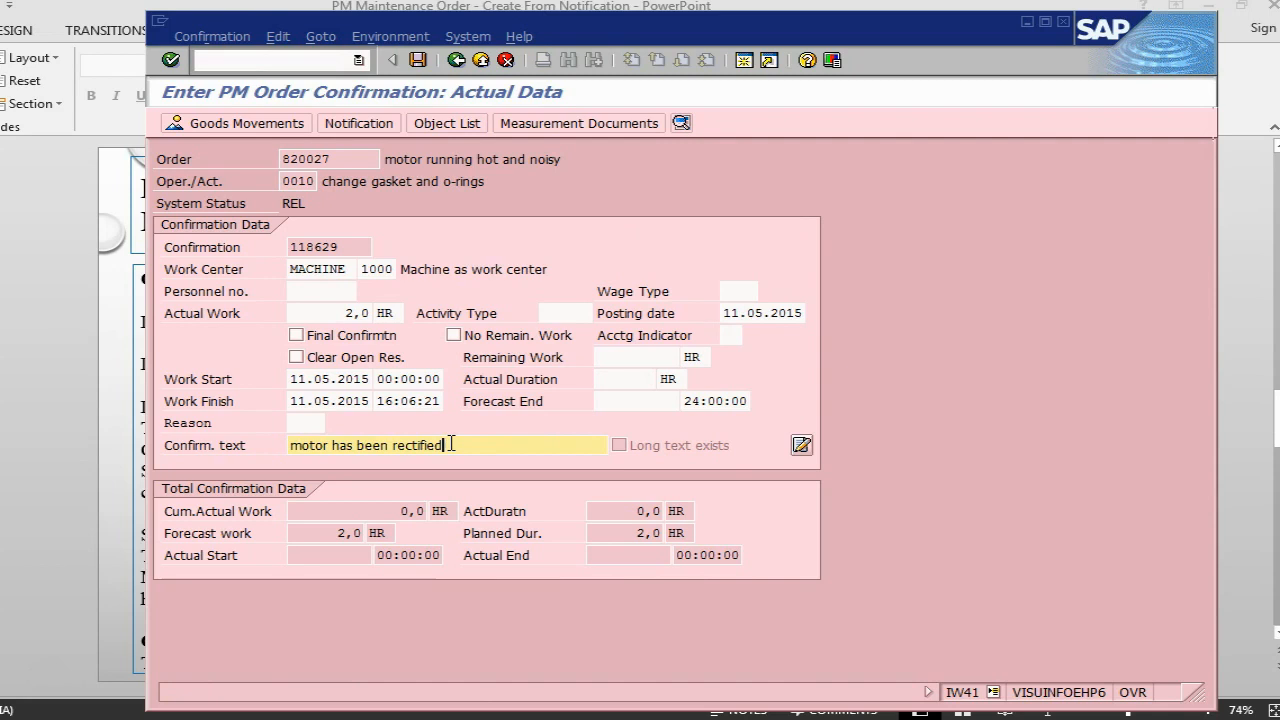
pyautogui.click(247, 122)
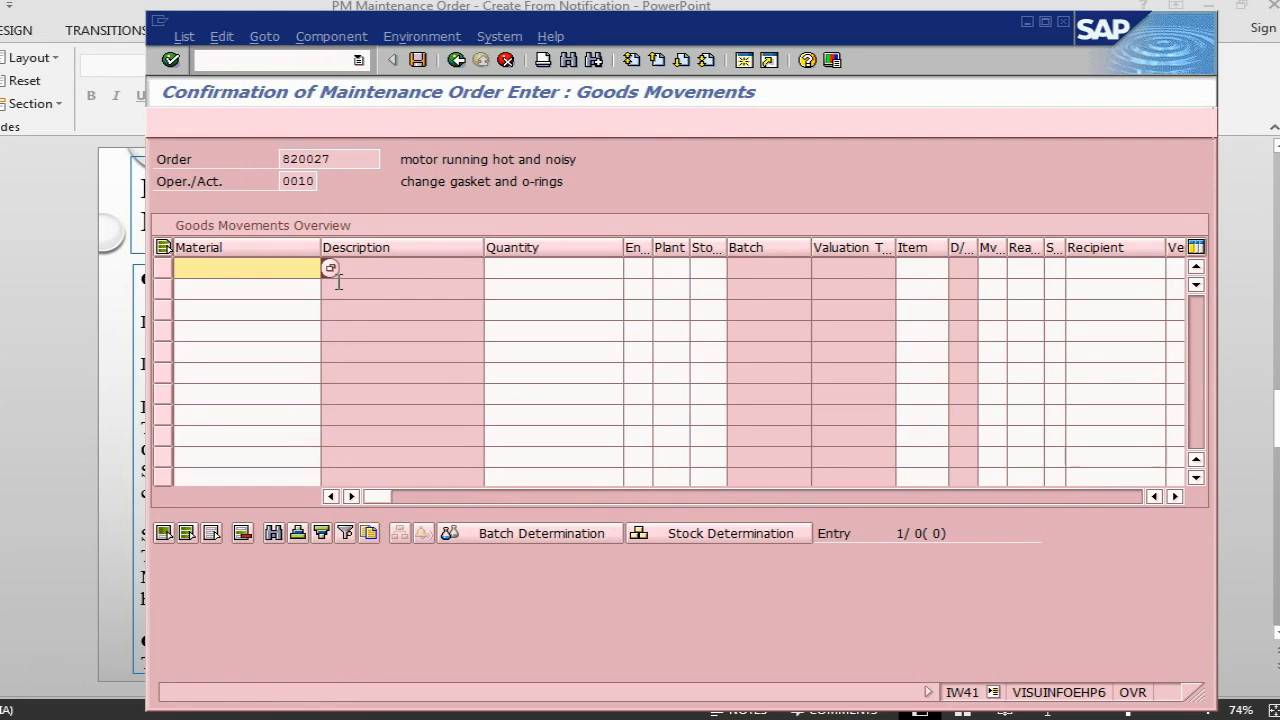
# - Reopen the maintenance order in change mode with transaction IW32 and display its components
pyautogui.click(270, 61)
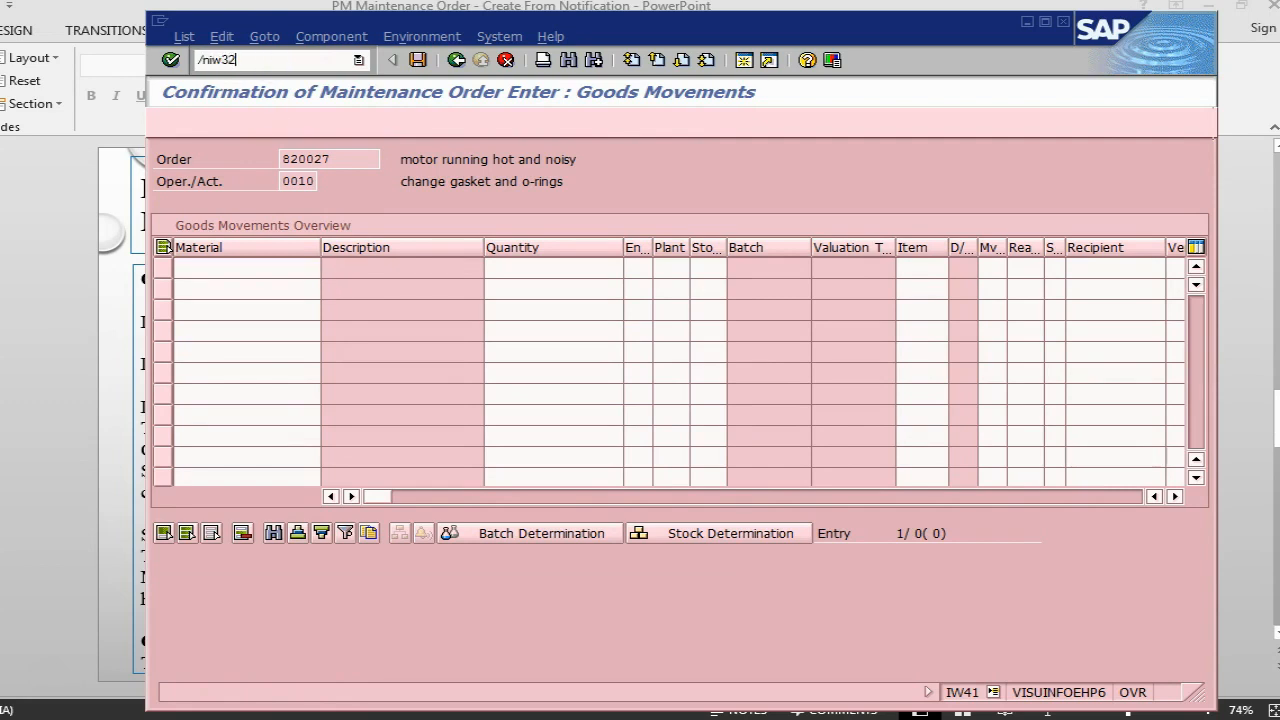
pyautogui.press('Return')
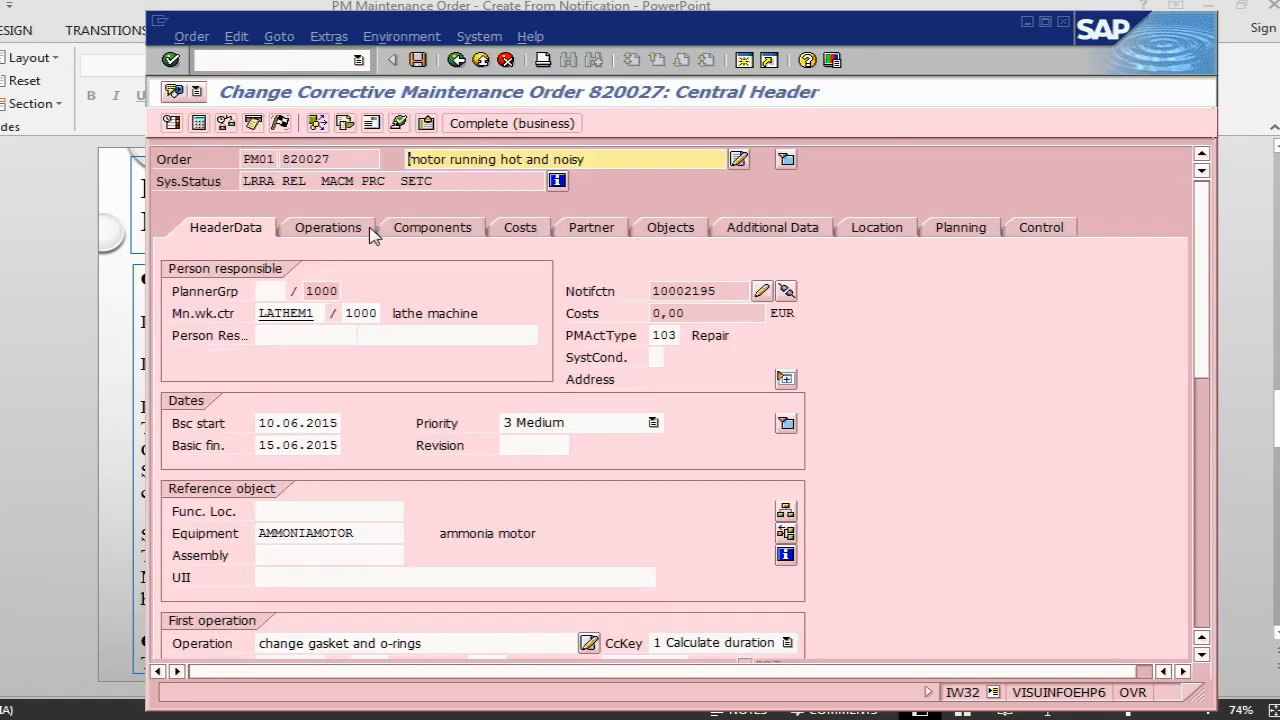
pyautogui.click(472, 228)
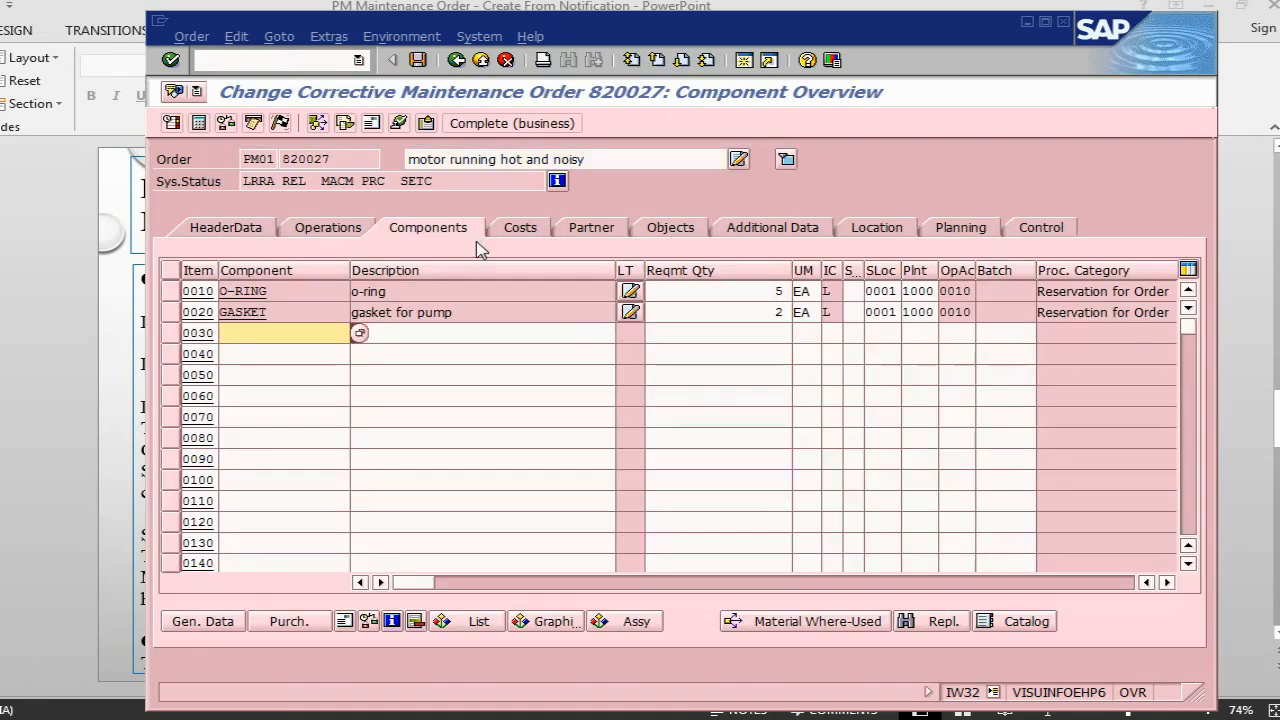
# - Set the backflush indicator (second B column) for the O-RING and GASKET components and save the order
pyautogui.click(1120, 583)
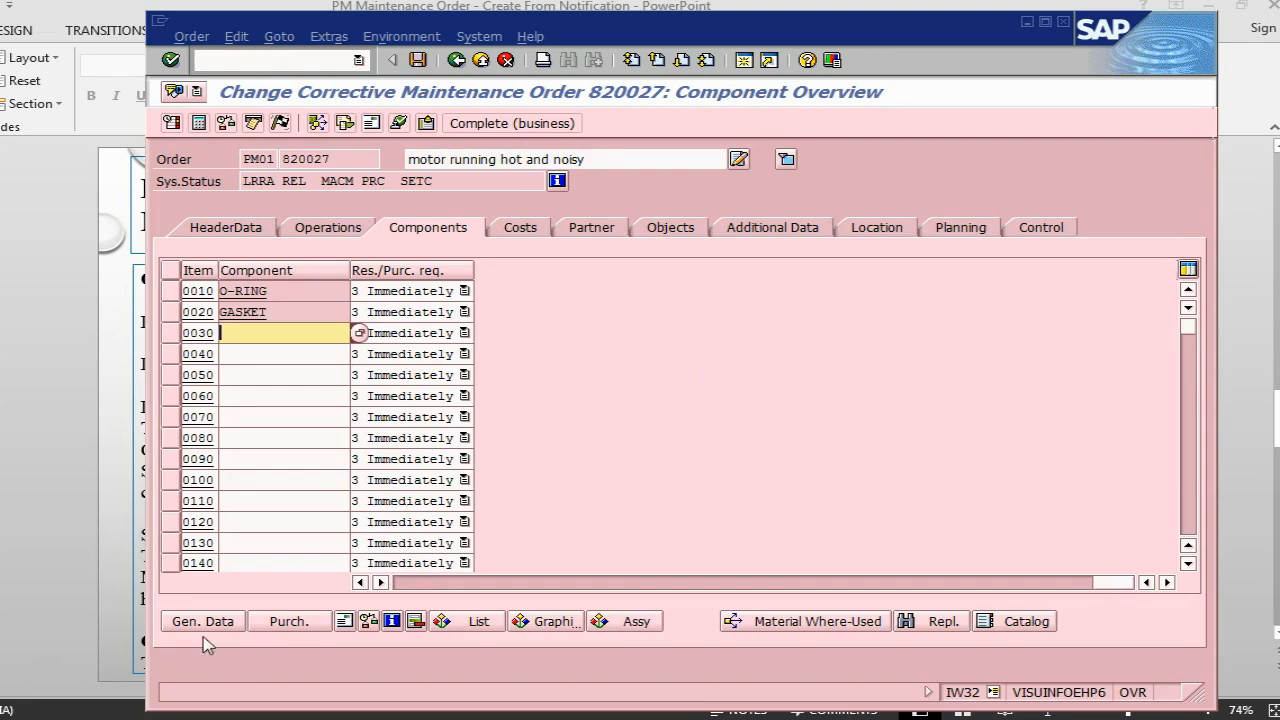
pyautogui.click(361, 583)
pyautogui.click(361, 583)
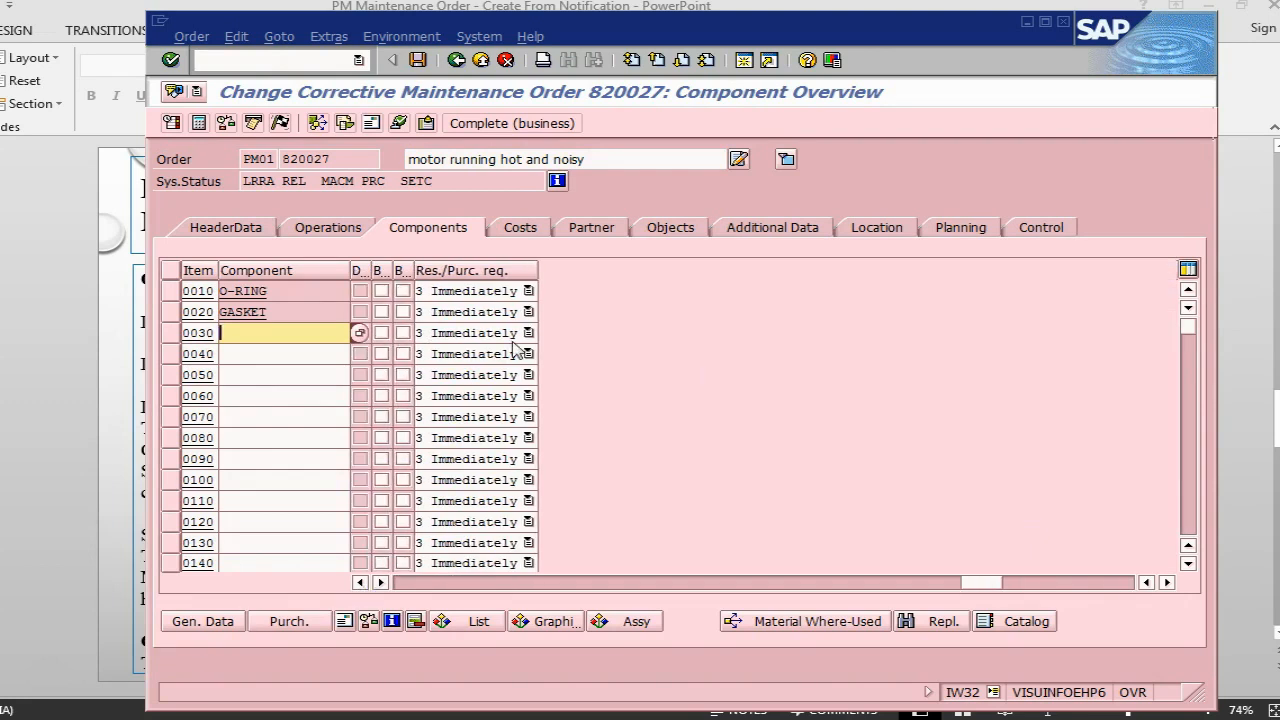
pyautogui.click(403, 291)
pyautogui.click(403, 312)
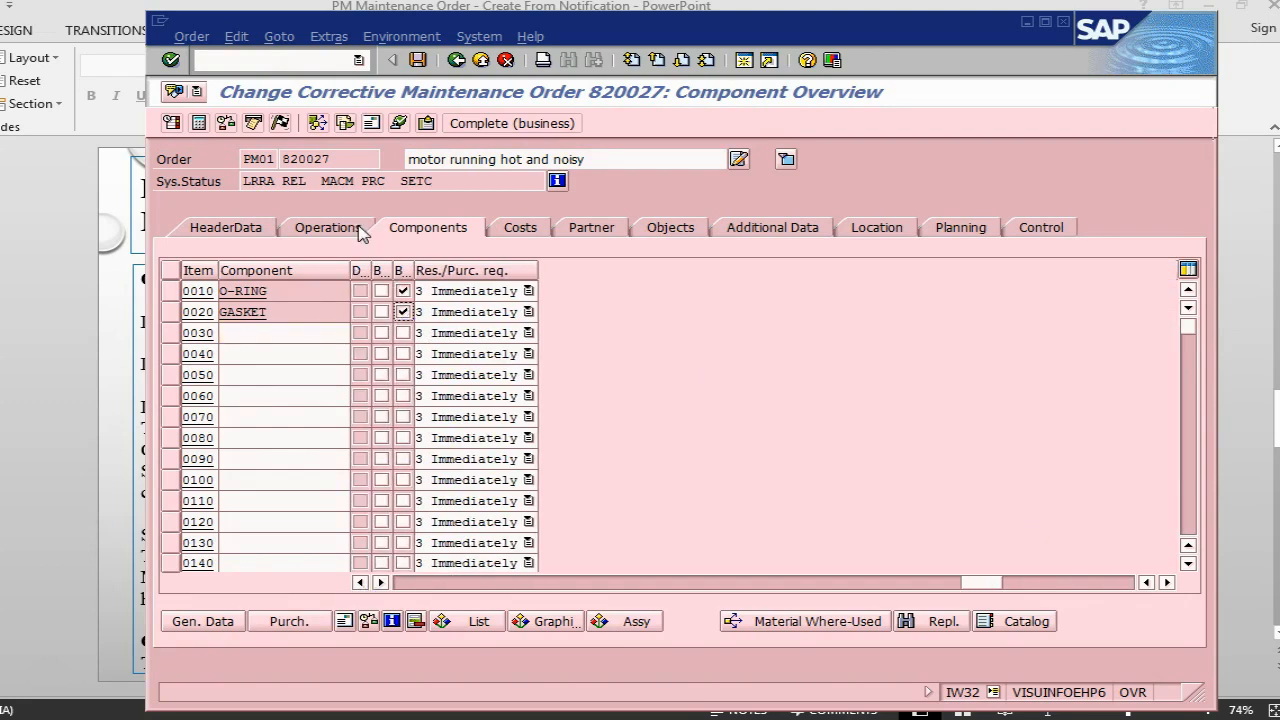
pyautogui.click(418, 61)
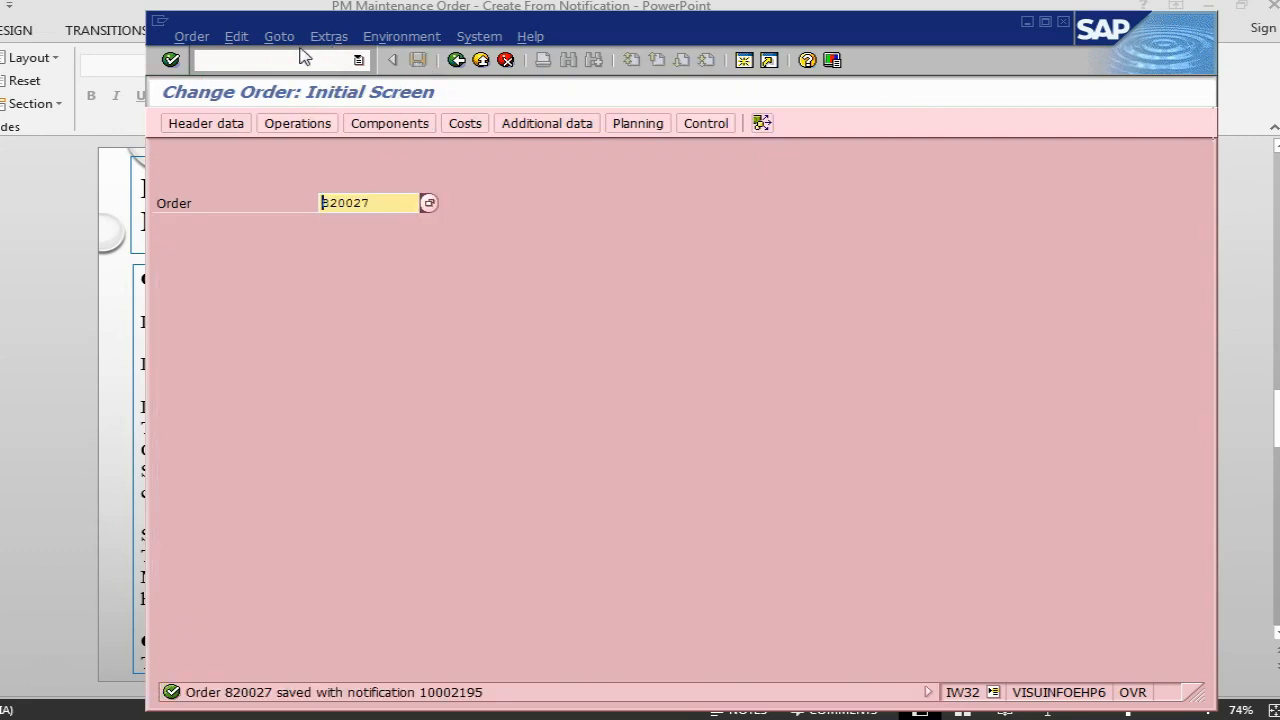
# - Open the order's confirmation with transaction IW41 and set its confirmation text to "motor has been rectified"
pyautogui.click(290, 59)
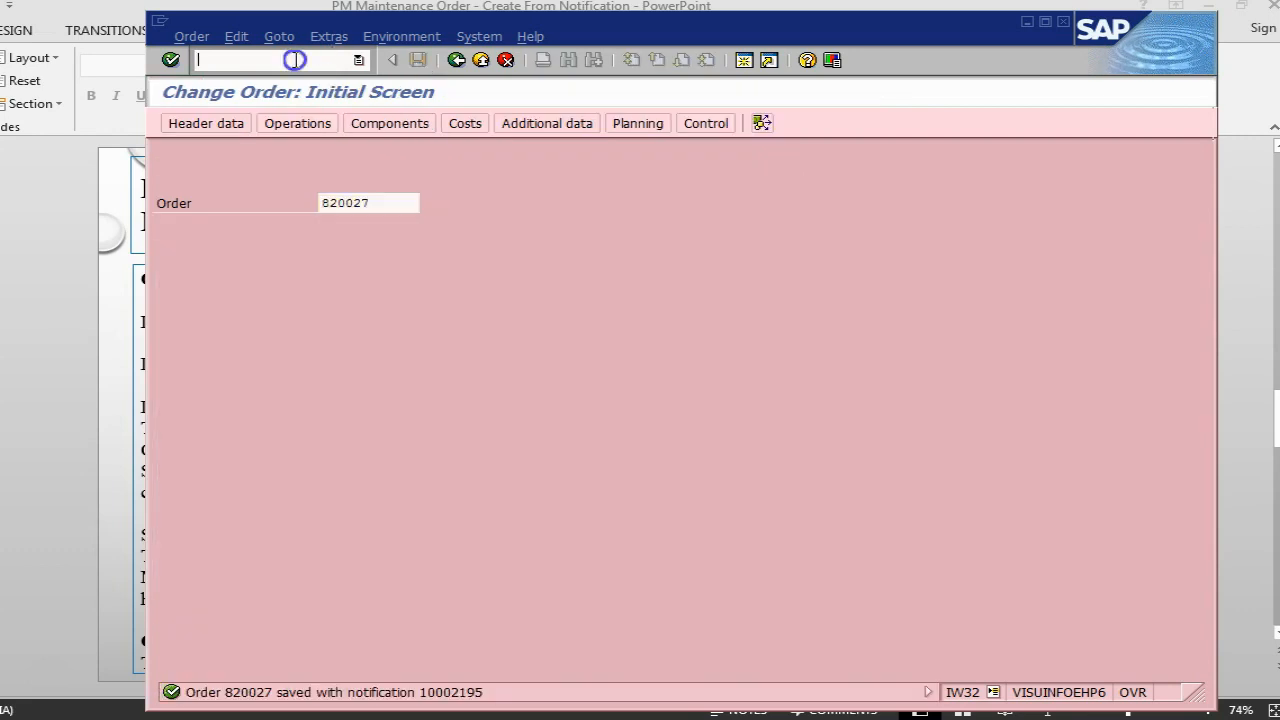
pyautogui.write('/niw41')
pyautogui.press('Return')
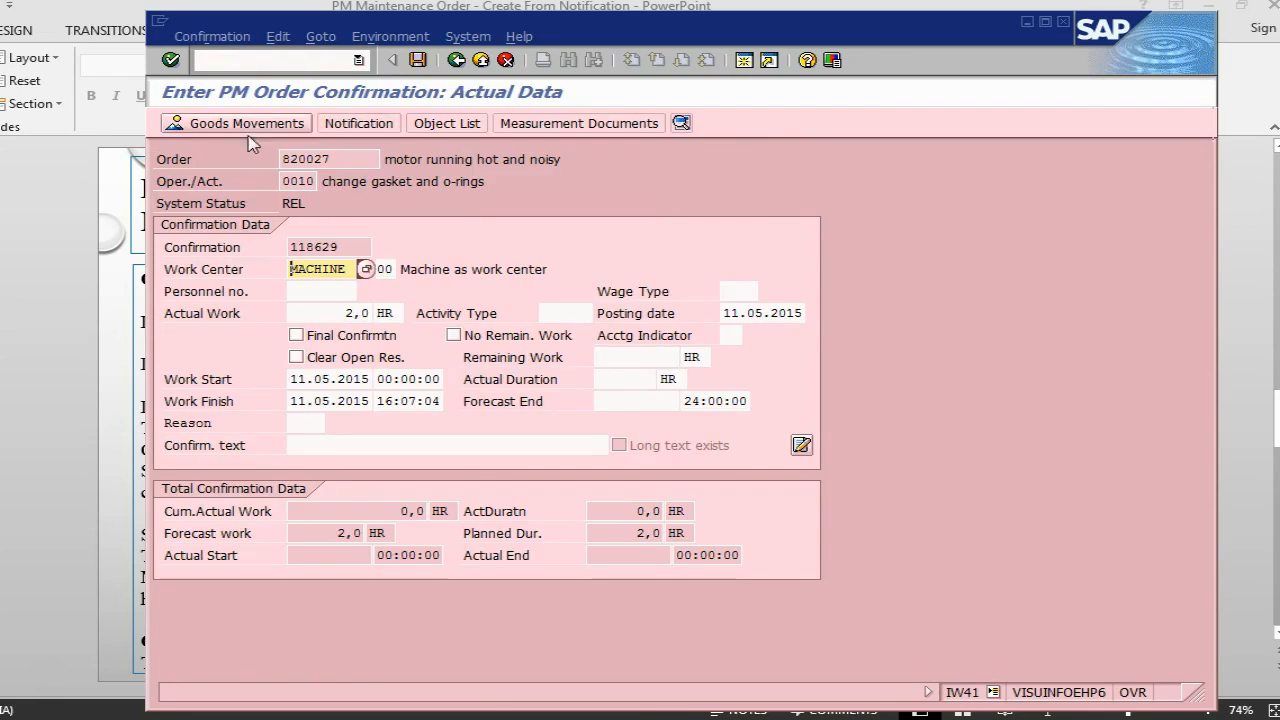
pyautogui.click(389, 449)
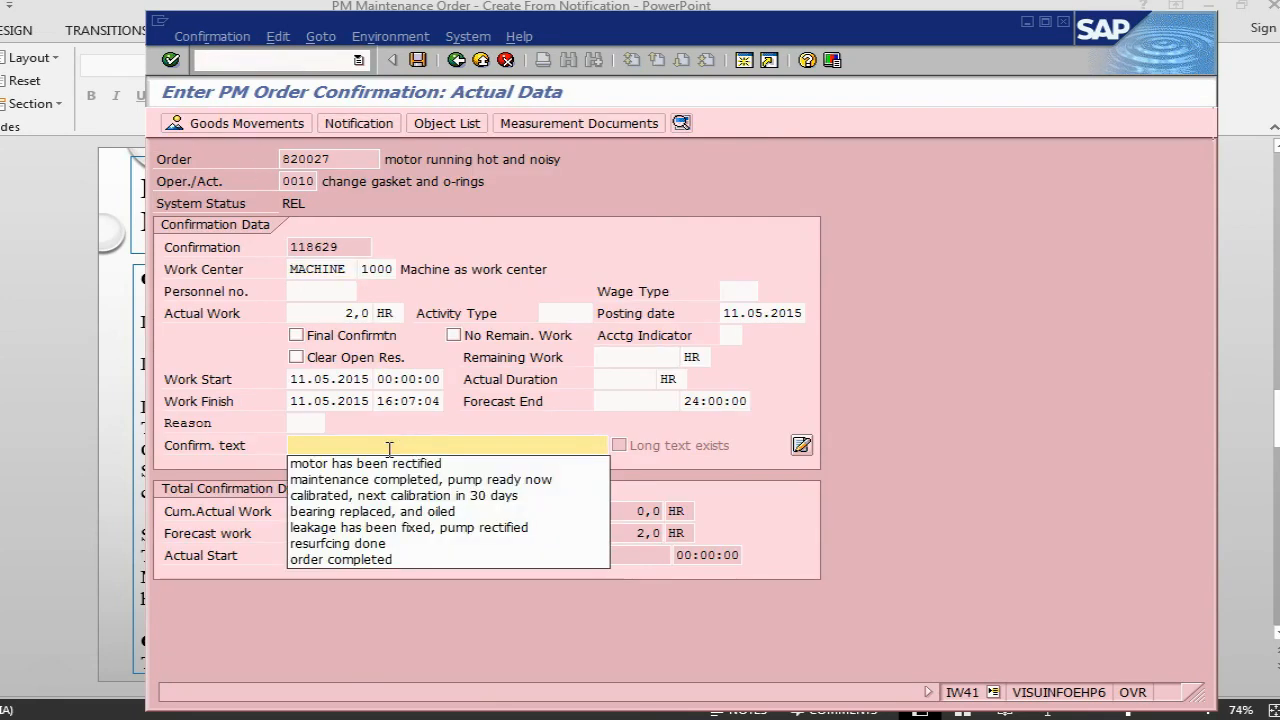
pyautogui.click(389, 463)
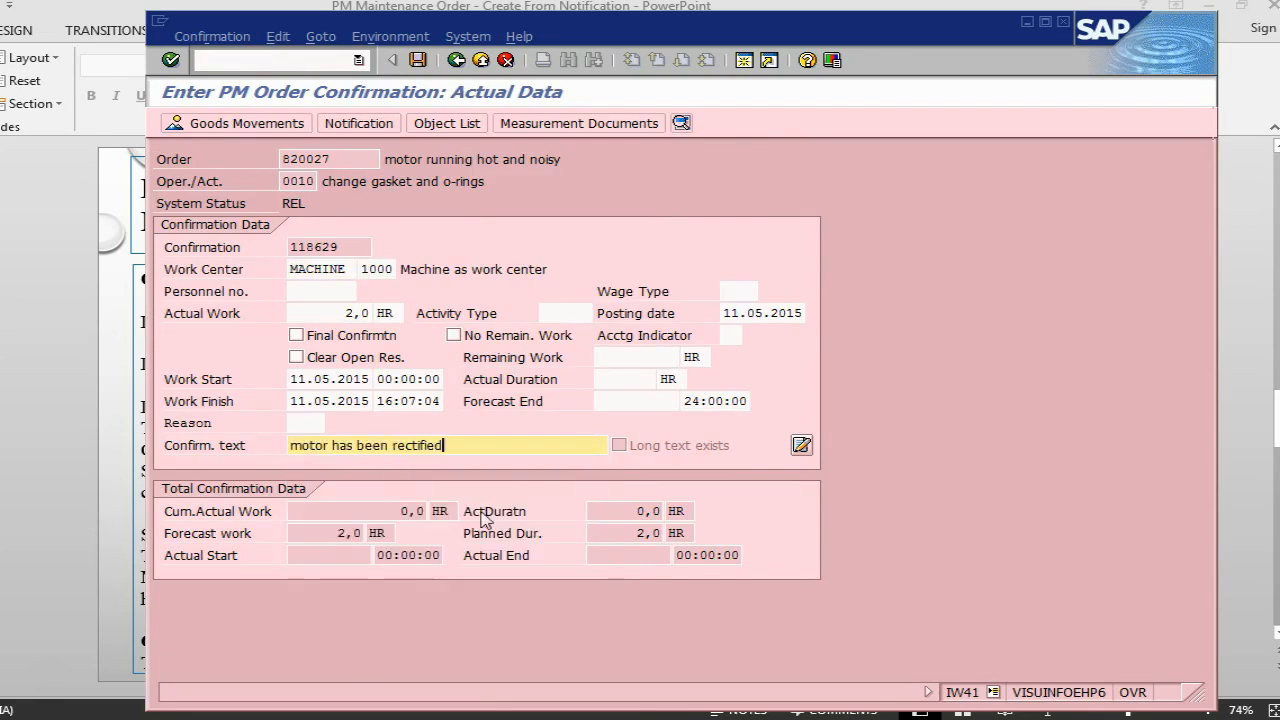
# - Open the confirmation's goods movements and enter a line for material oil with quantity 5, plant 1000 and storage location 0001
pyautogui.click(170, 125)
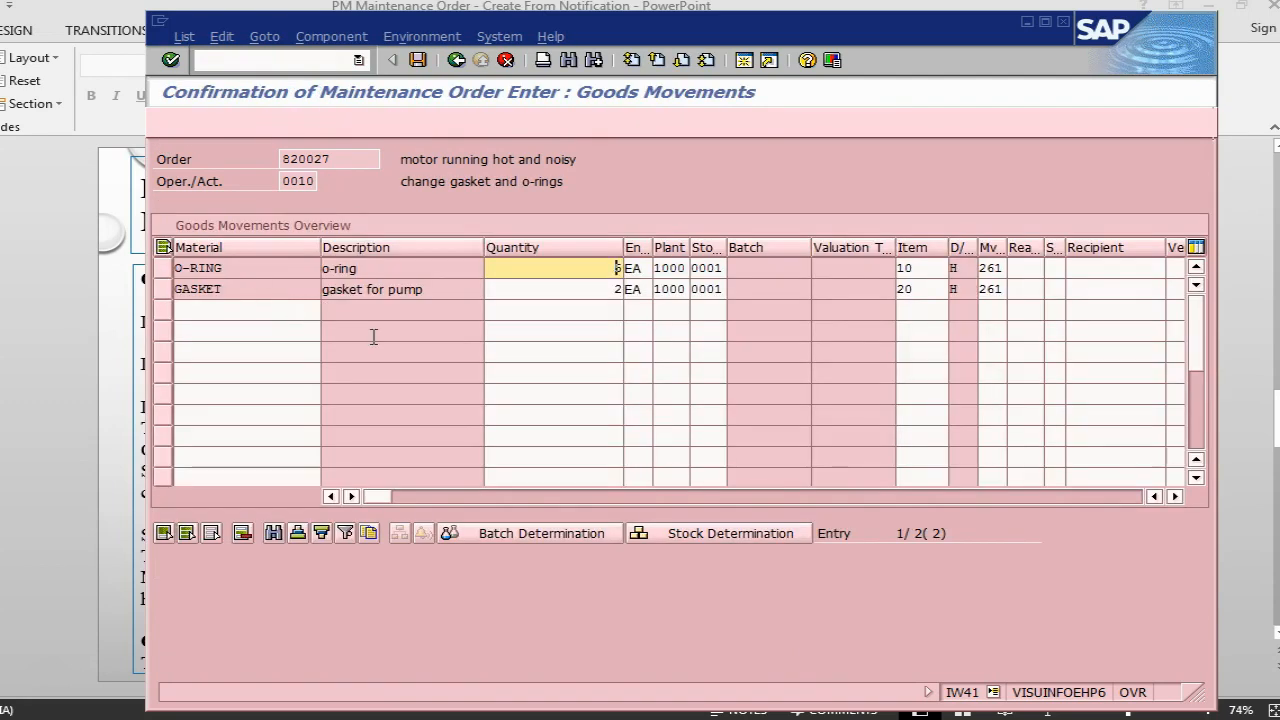
pyautogui.click(278, 310)
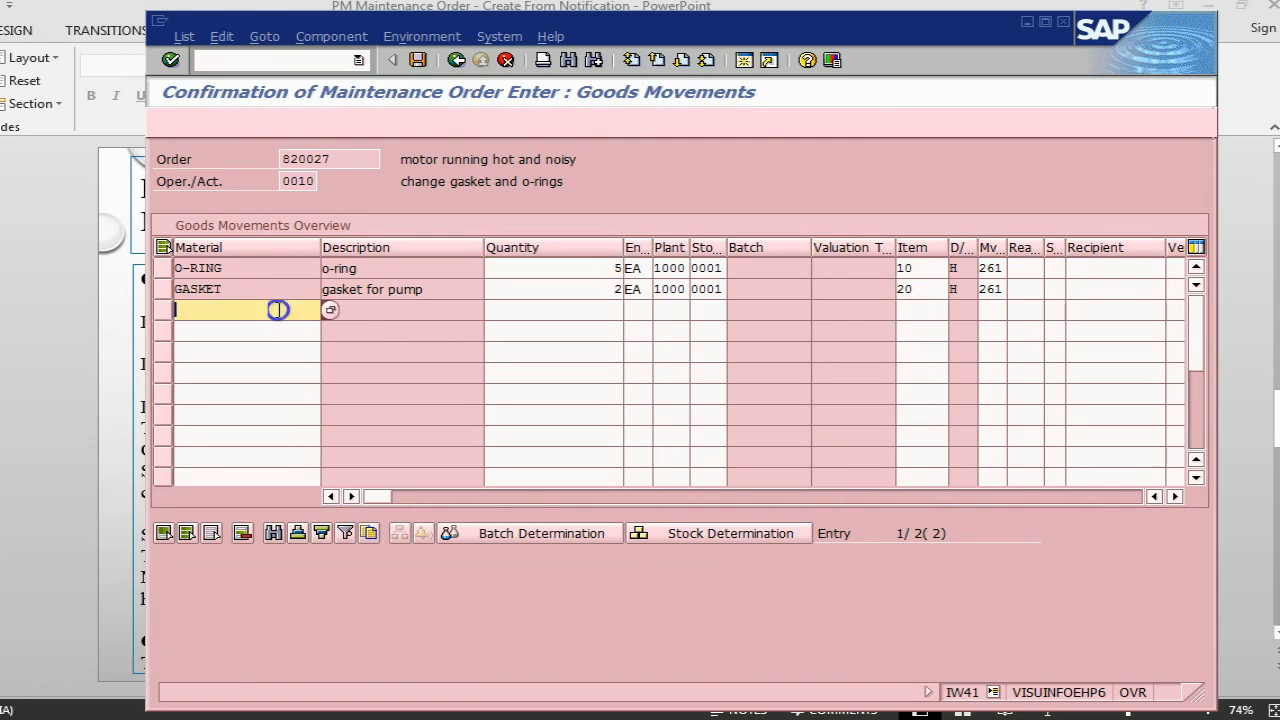
pyautogui.write('o1')
pyautogui.click(606, 308)
pyautogui.write('5')
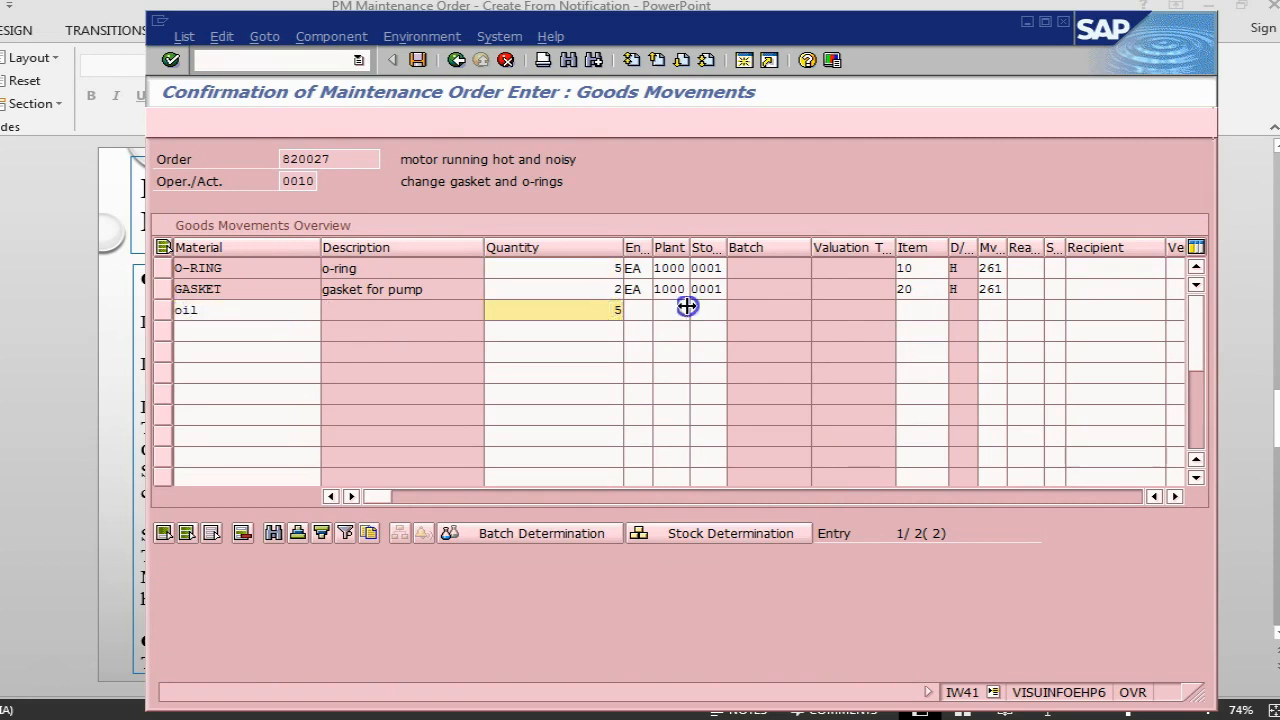
pyautogui.click(687, 307)
pyautogui.write('1000')
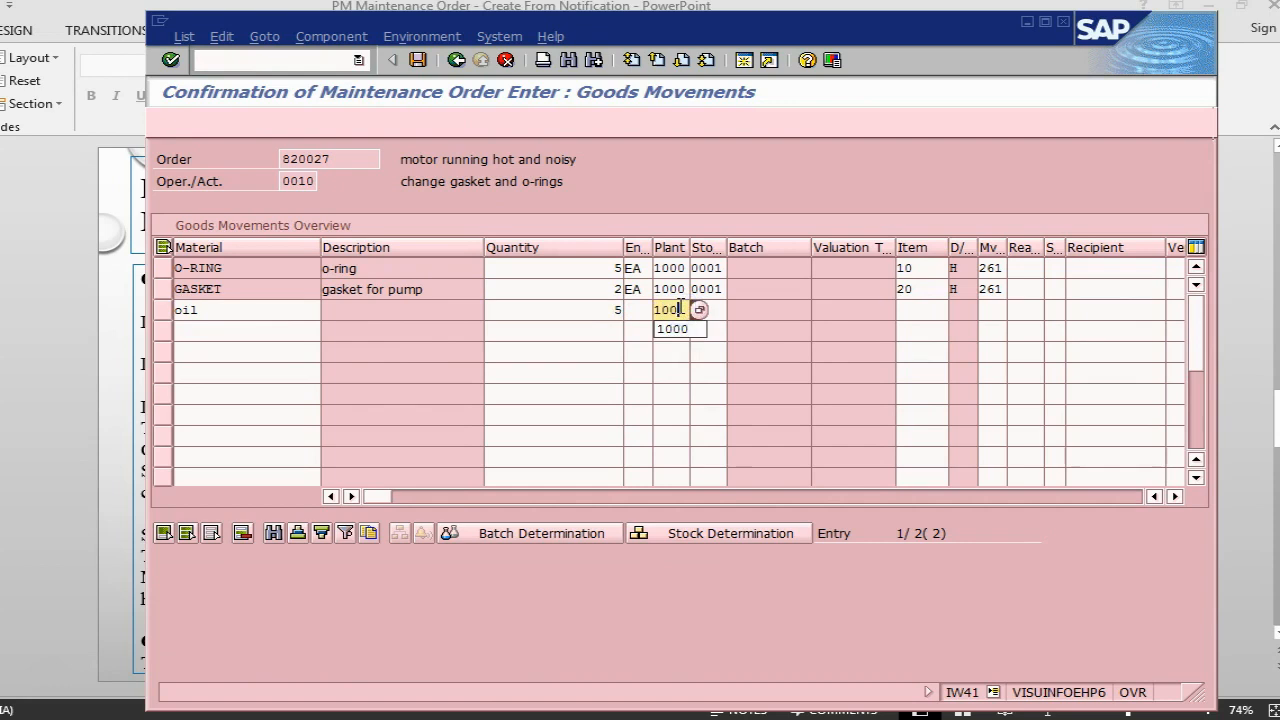
pyautogui.press('Tab')
pyautogui.write('0001')
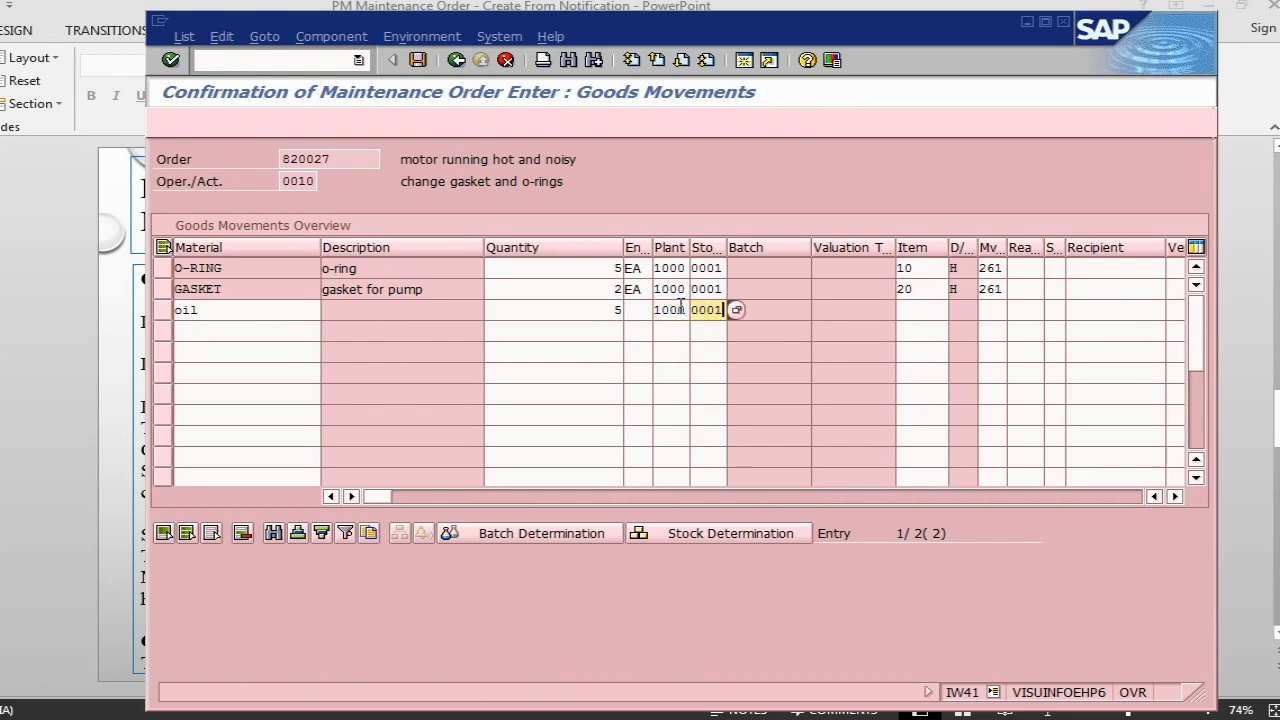
pyautogui.press('Return')
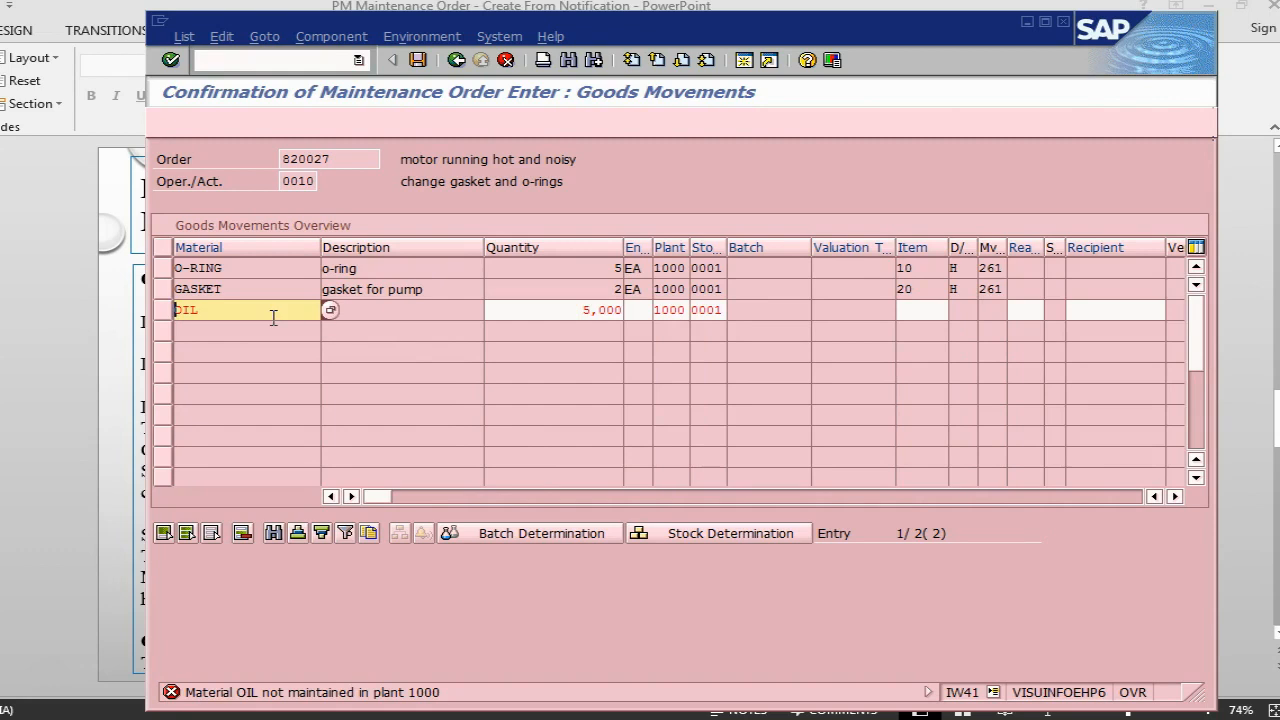
# - Replace the material oil in the new goods movement line with cottonwaste and set its quantity to 1 KG
pyautogui.press('Delete')
pyautogui.press('Delete')
pyautogui.press('Delete')
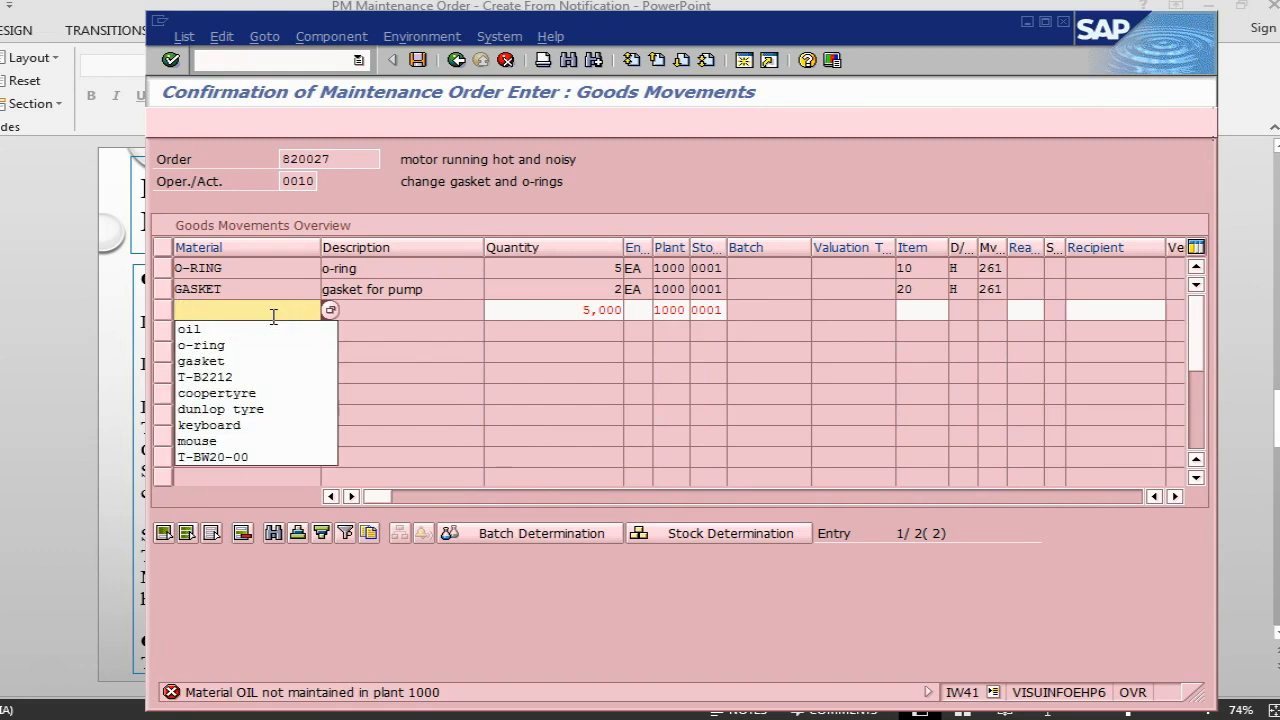
pyautogui.write('cottonwaste')
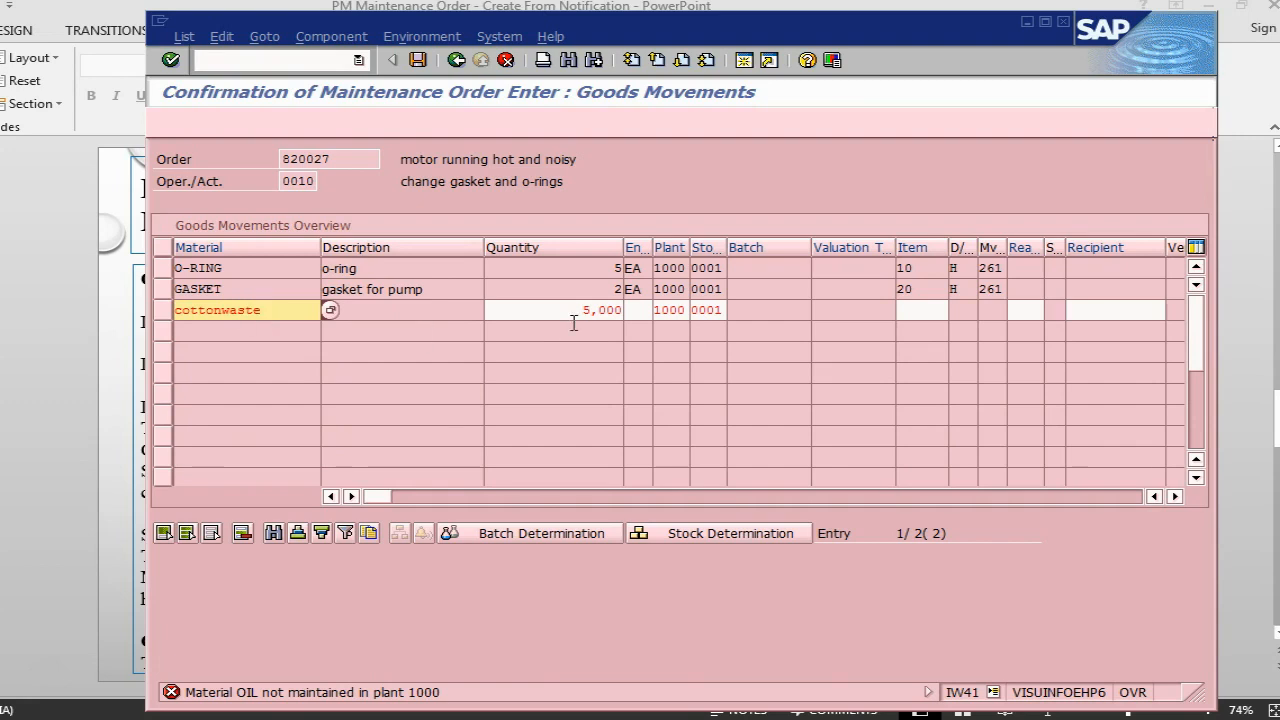
pyautogui.press('Return')
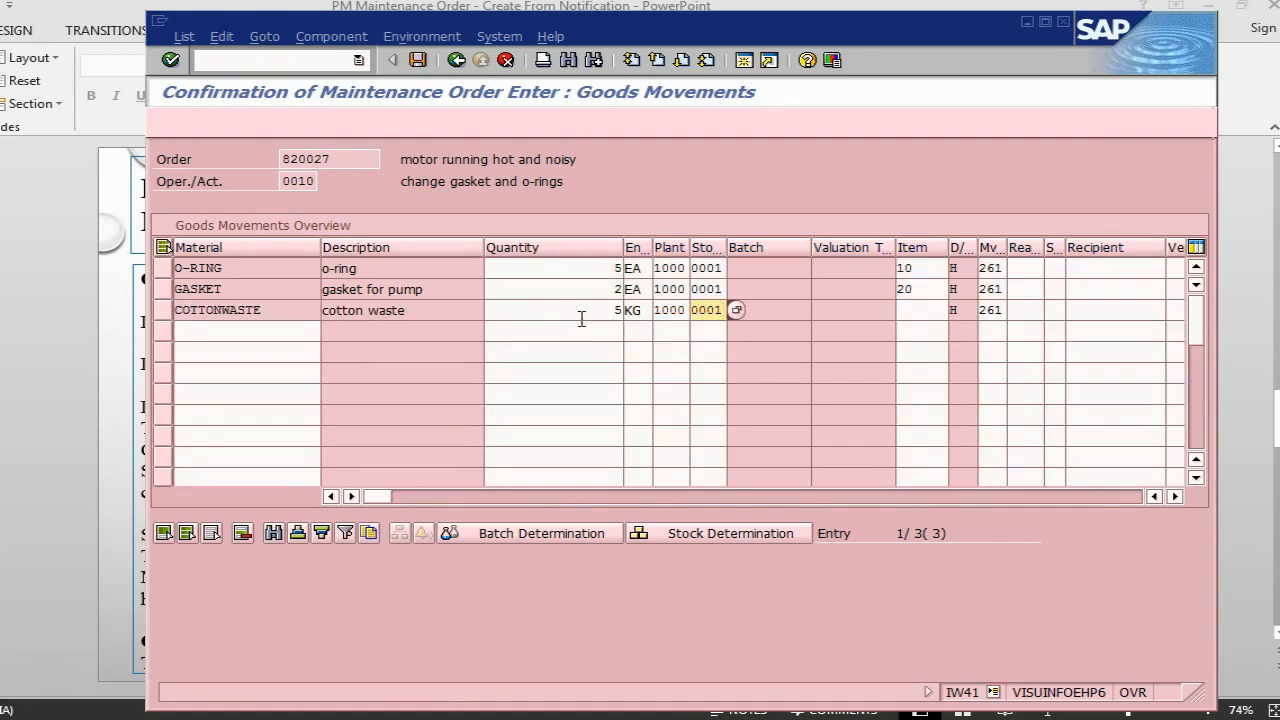
pyautogui.click(614, 310)
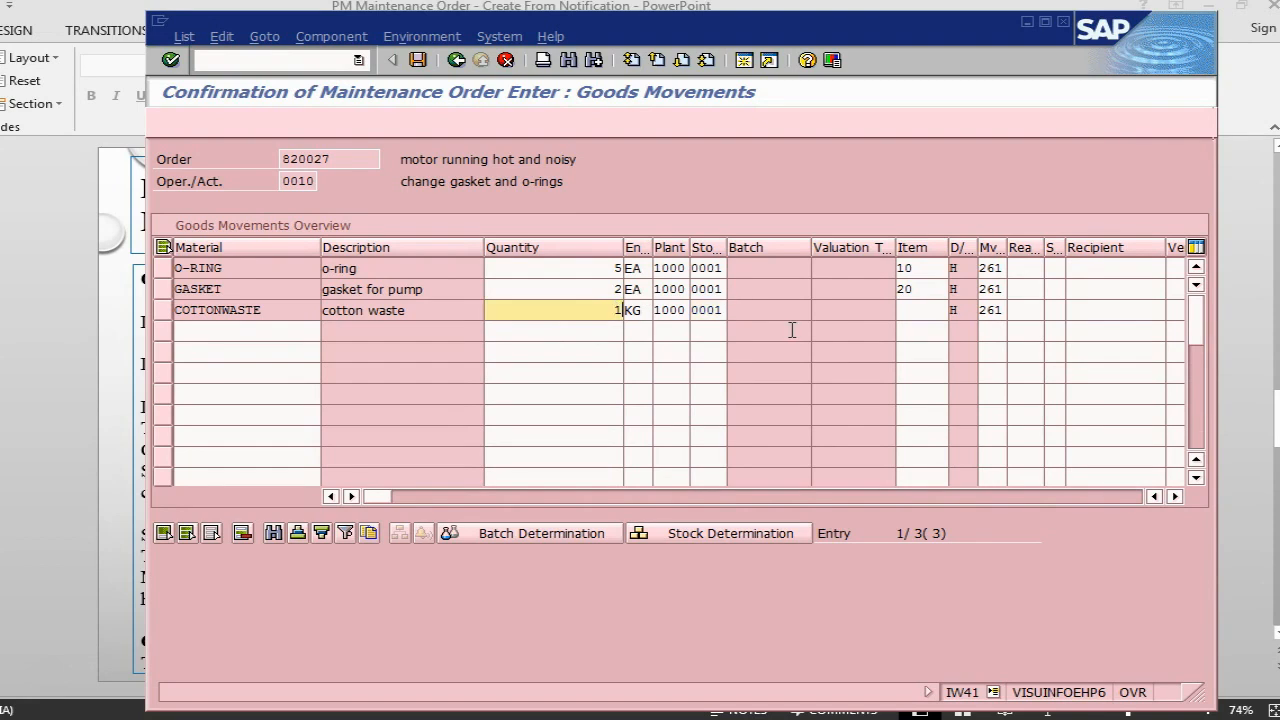
pyautogui.press('Return')
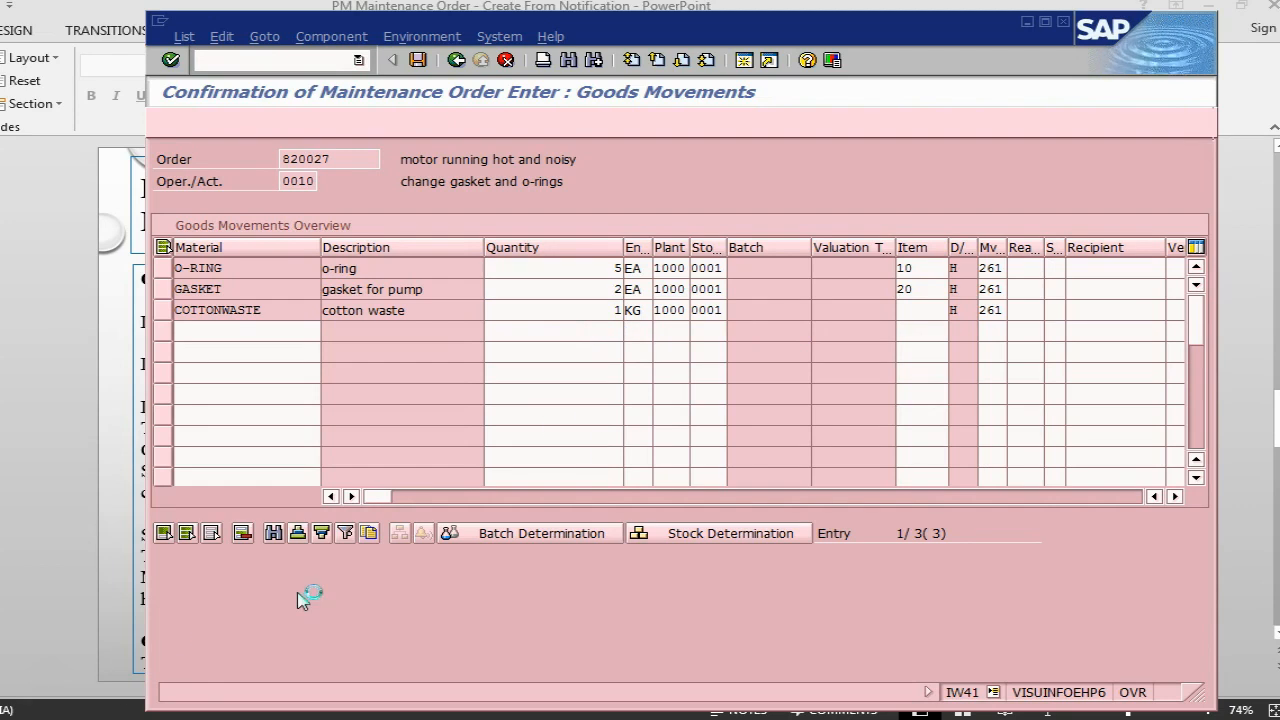
# - Mark the order confirmation as final with no remaining work, save it, and switch to the PowerPoint instruction slides
pyautogui.click(457, 62)
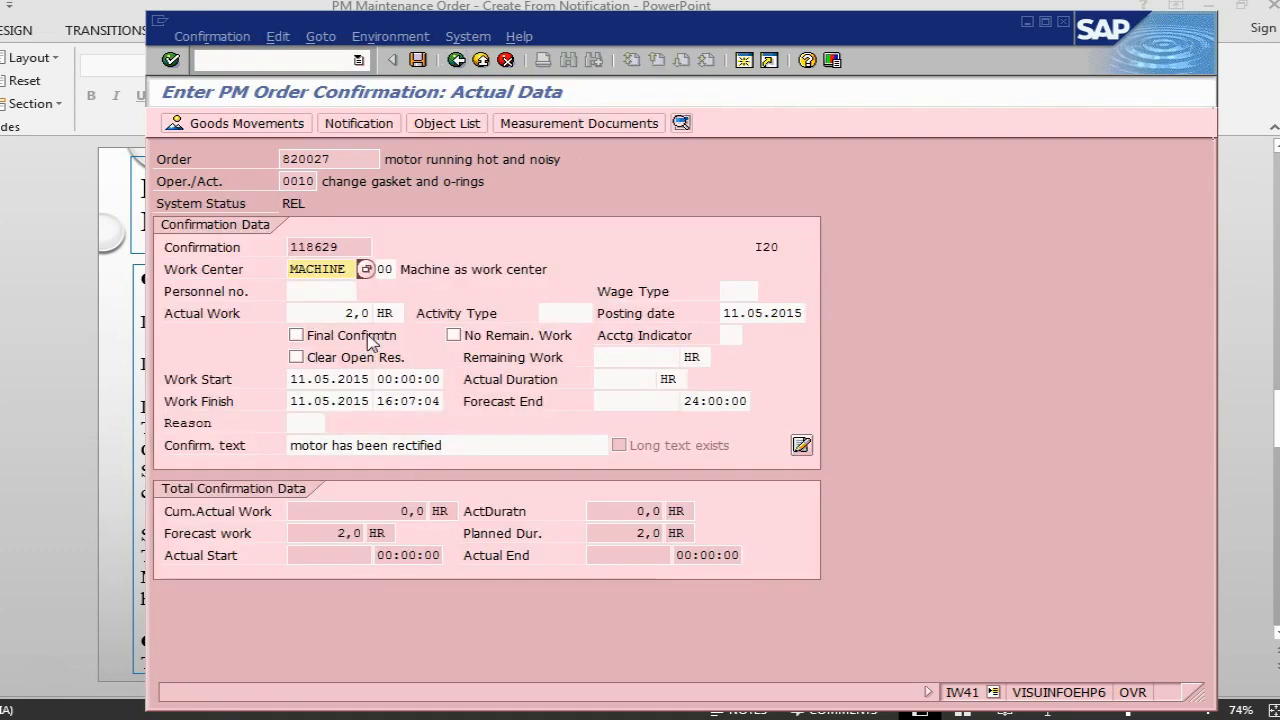
pyautogui.click(370, 337)
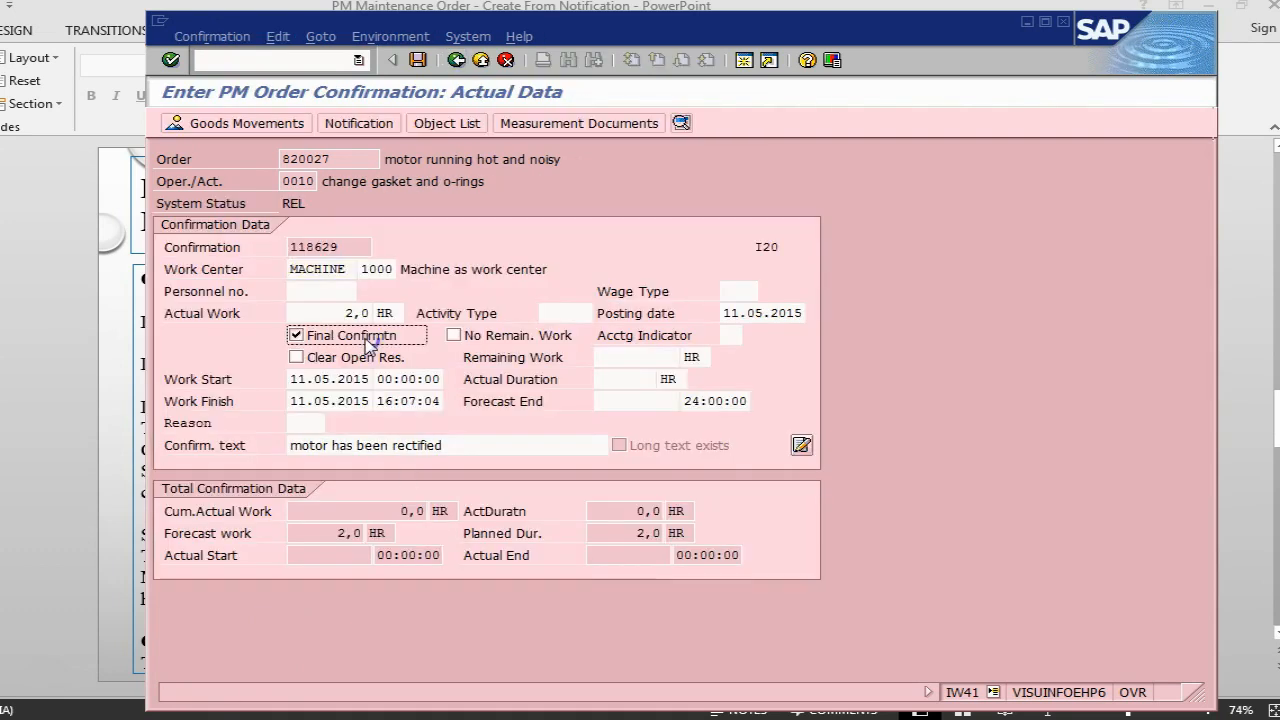
pyautogui.click(455, 336)
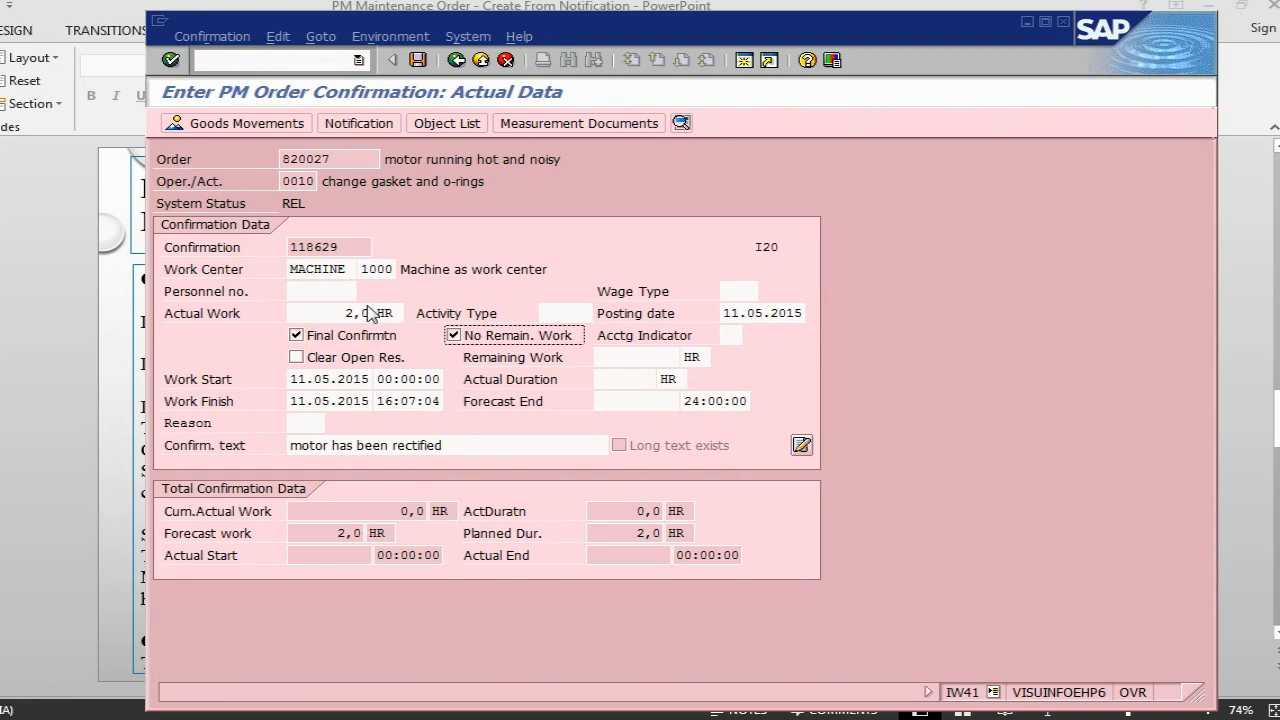
pyautogui.click(418, 62)
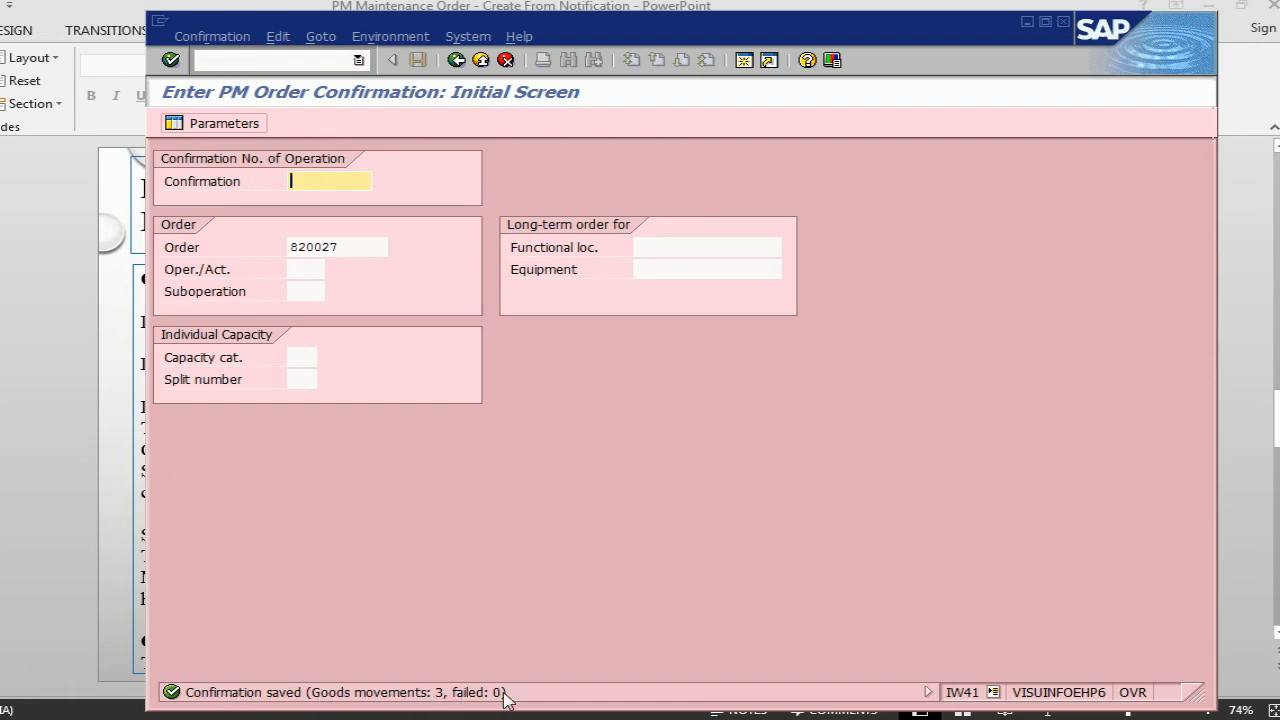
pyautogui.hotkey('alt', 'Tab')
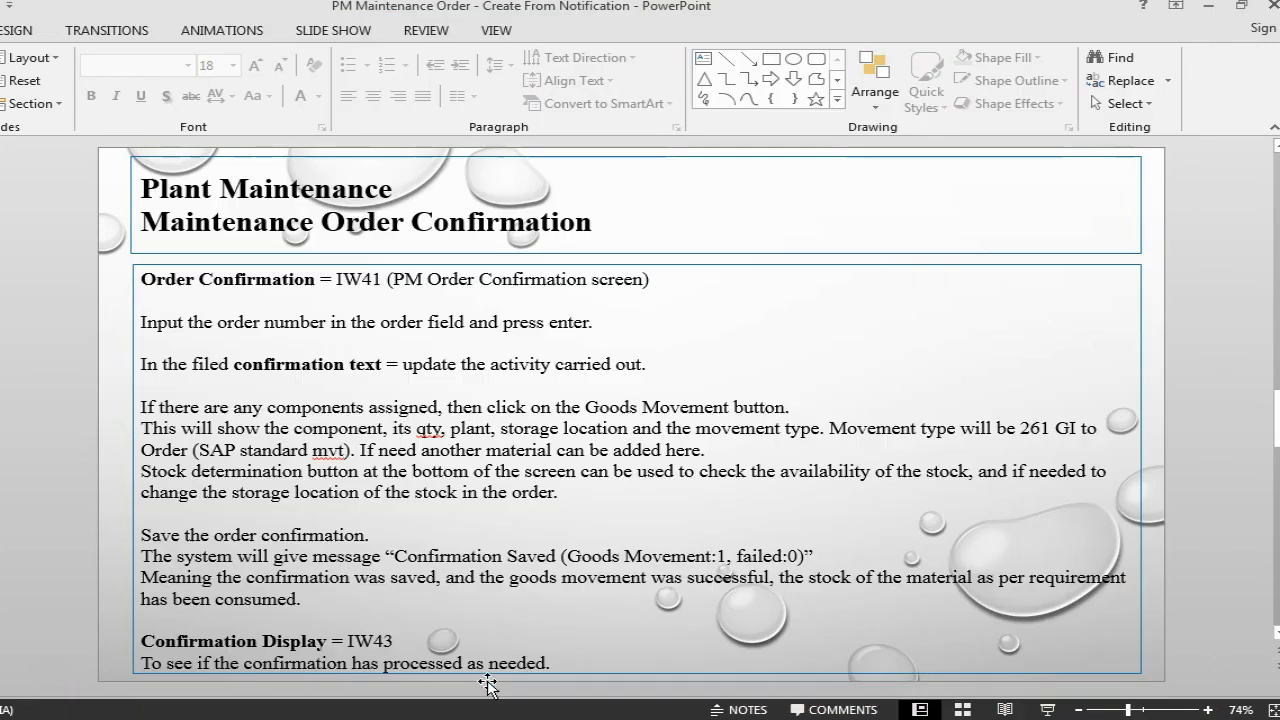